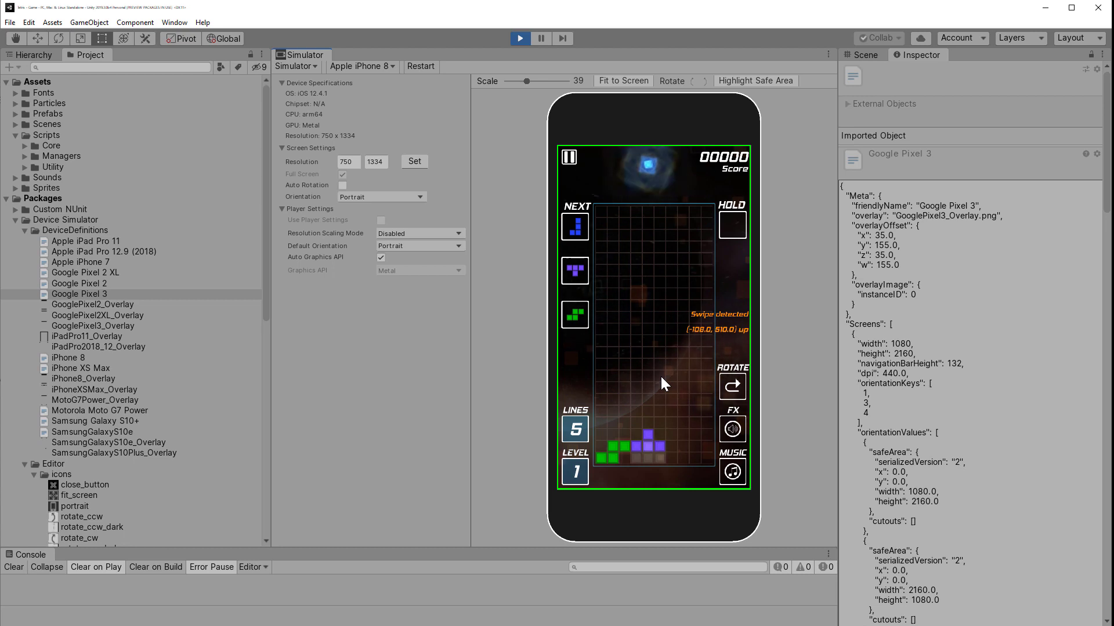
# Test the running Tetris game on the simulated phone by moving, rotating and dropping pieces with swipe gestures
pyautogui.moveTo(661, 377); pyautogui.dragTo(551, 373)
pyautogui.moveTo(656, 324); pyautogui.dragTo(710, 300)
pyautogui.moveTo(703, 170); pyautogui.dragTo(671, 348)
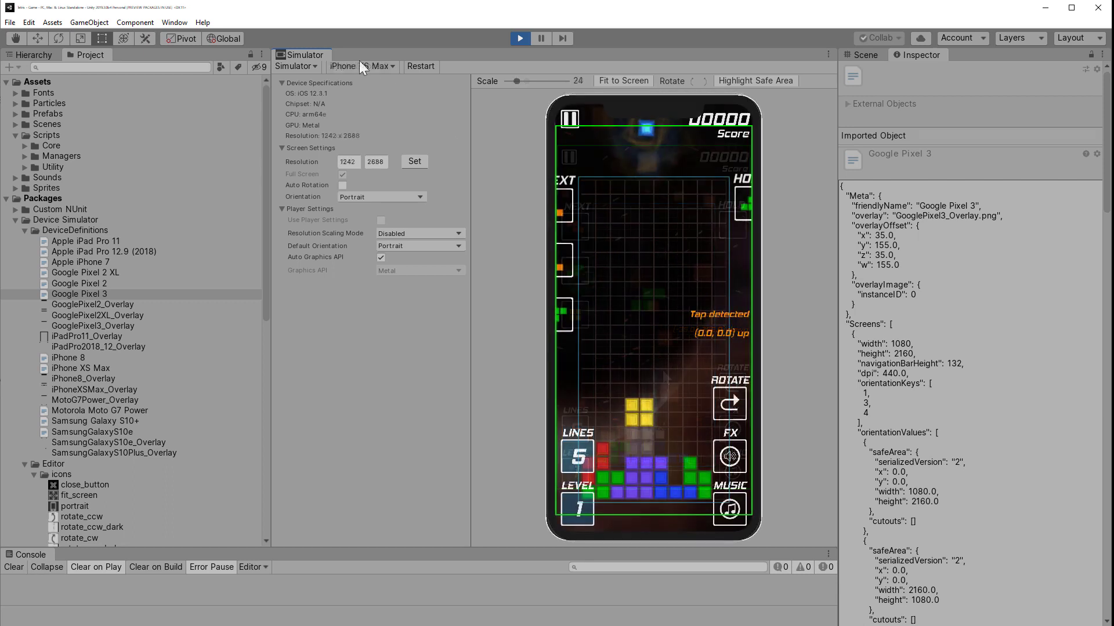
# Preview the running game on the Apple iPad Pro 11, Apple iPad Pro 12.9 (2018) and Apple iPhone 7 simulated devices
pyautogui.click(365, 66)
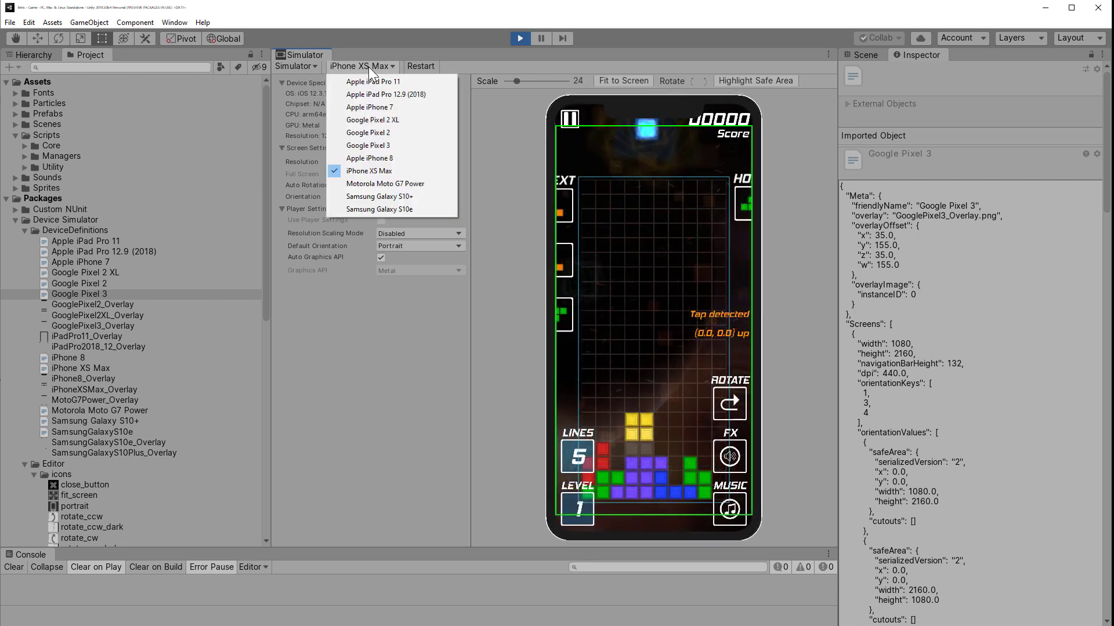
pyautogui.click(372, 82)
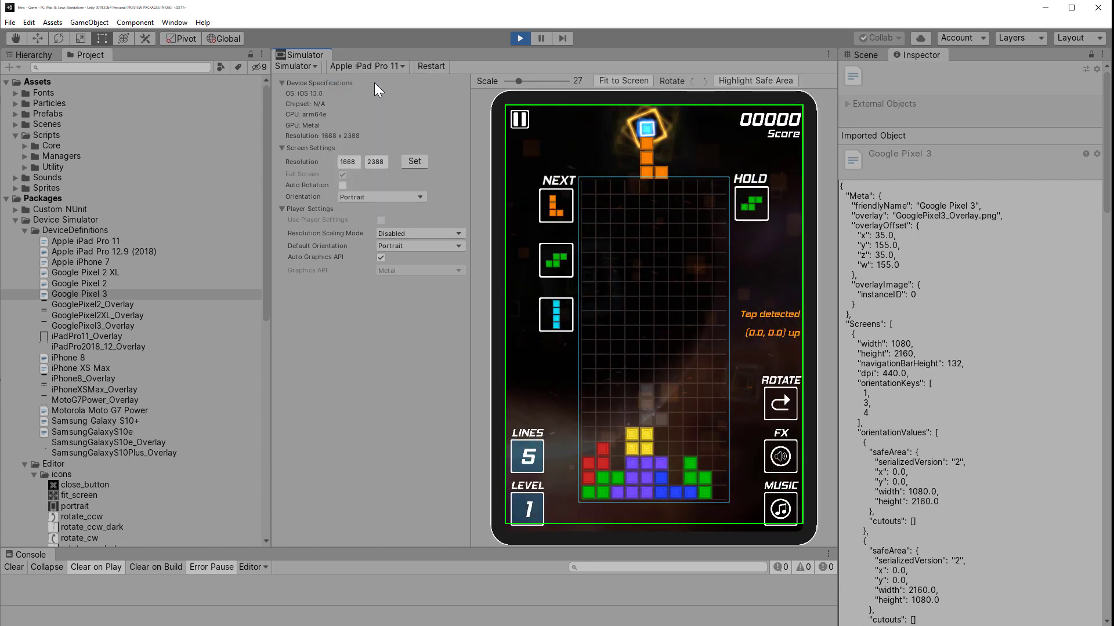
pyautogui.click(375, 66)
pyautogui.click(374, 93)
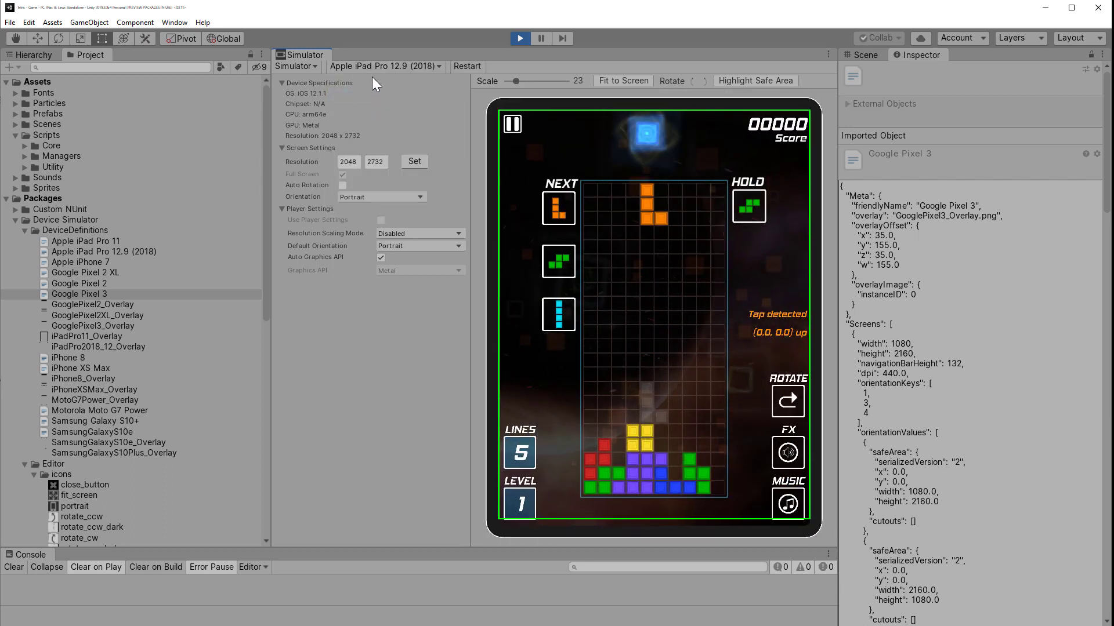
pyautogui.click(371, 66)
pyautogui.click(368, 107)
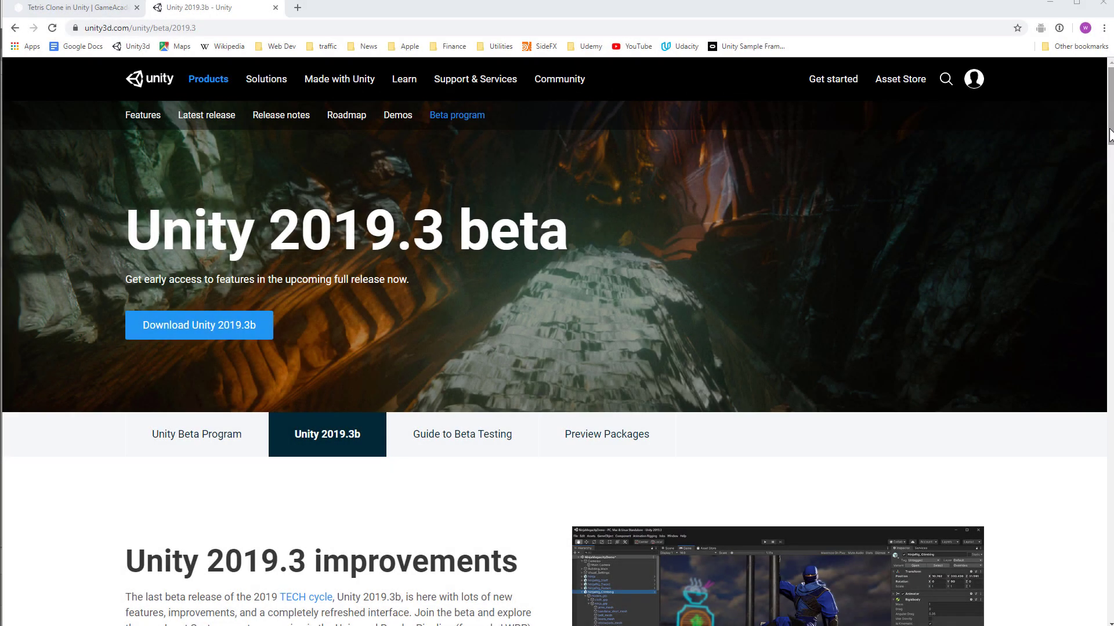
# Look through the Unity 2019.3 beta page in the browser
pyautogui.moveTo(1109, 134); pyautogui.dragTo(1095, 190)
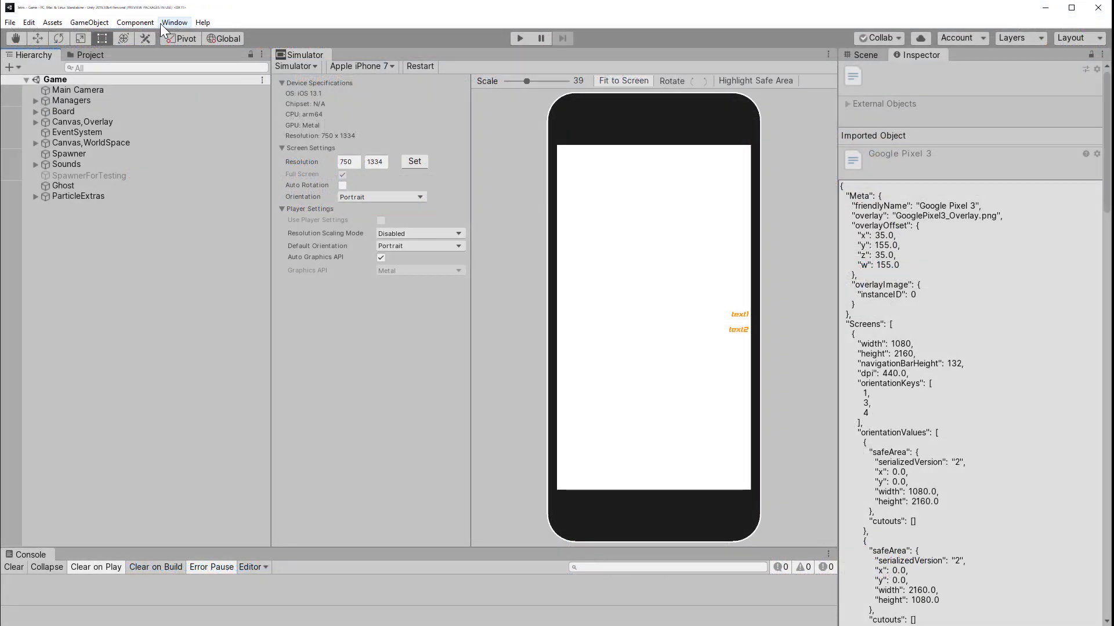
# In Unity's Package Manager, enable showing preview packages and select the Device Simulator package
pyautogui.click(161, 23)
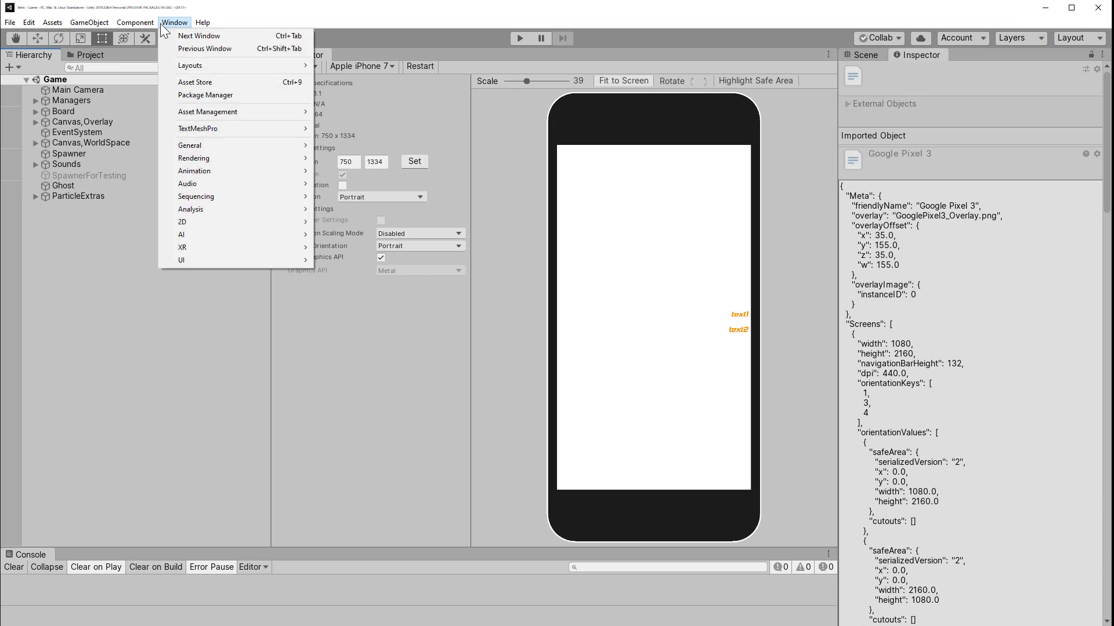
pyautogui.click(224, 94)
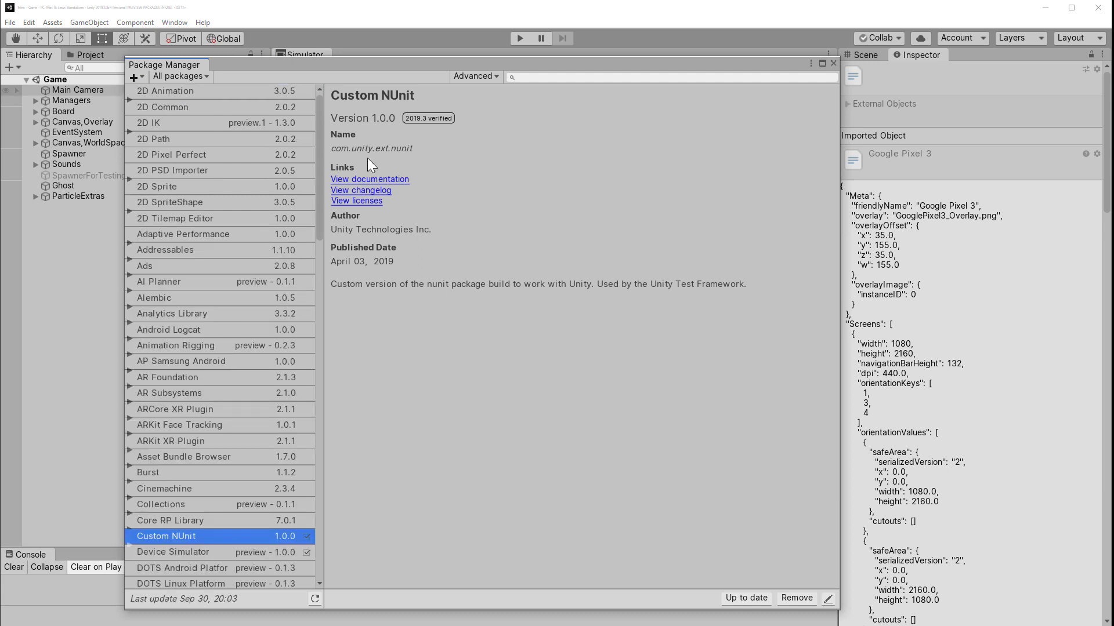
pyautogui.click(499, 75)
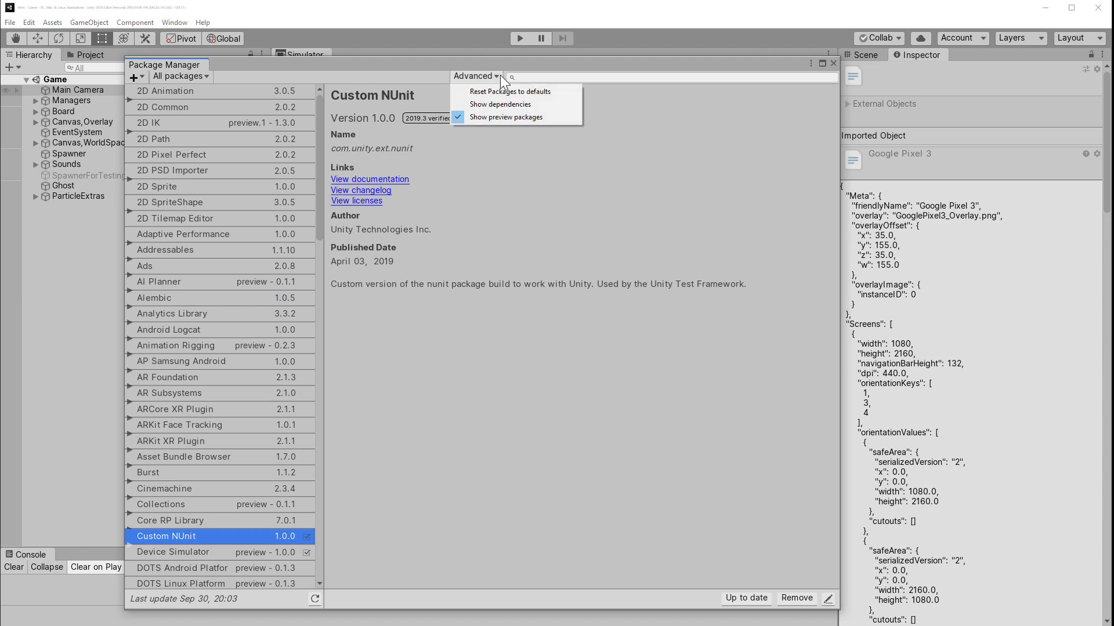
pyautogui.click(538, 118)
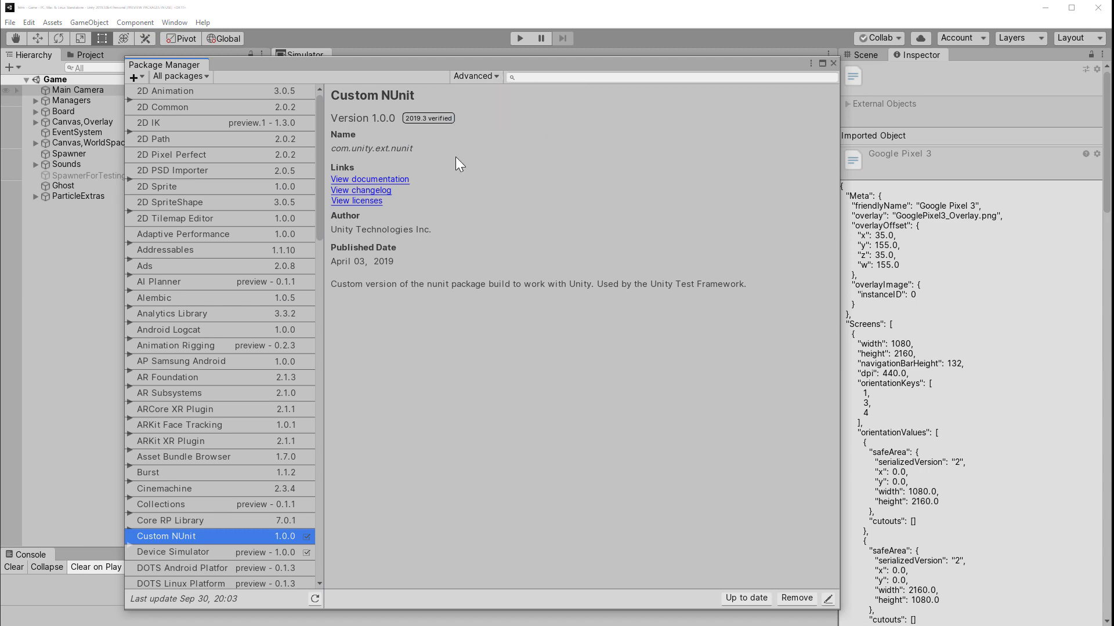
pyautogui.scroll(-6, 307, 261)
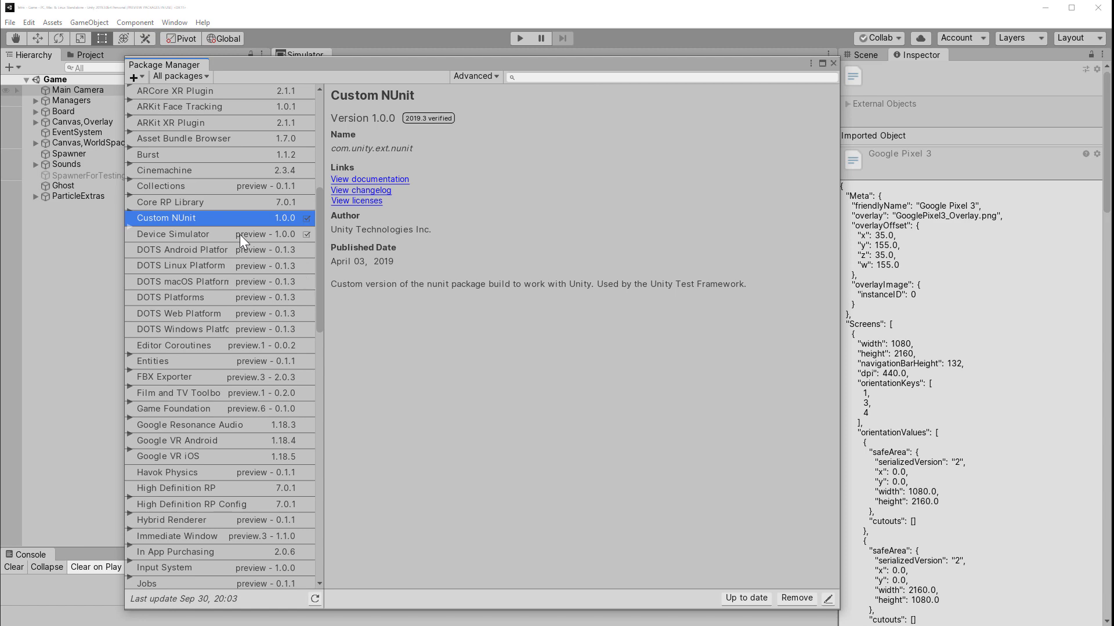
pyautogui.click(240, 235)
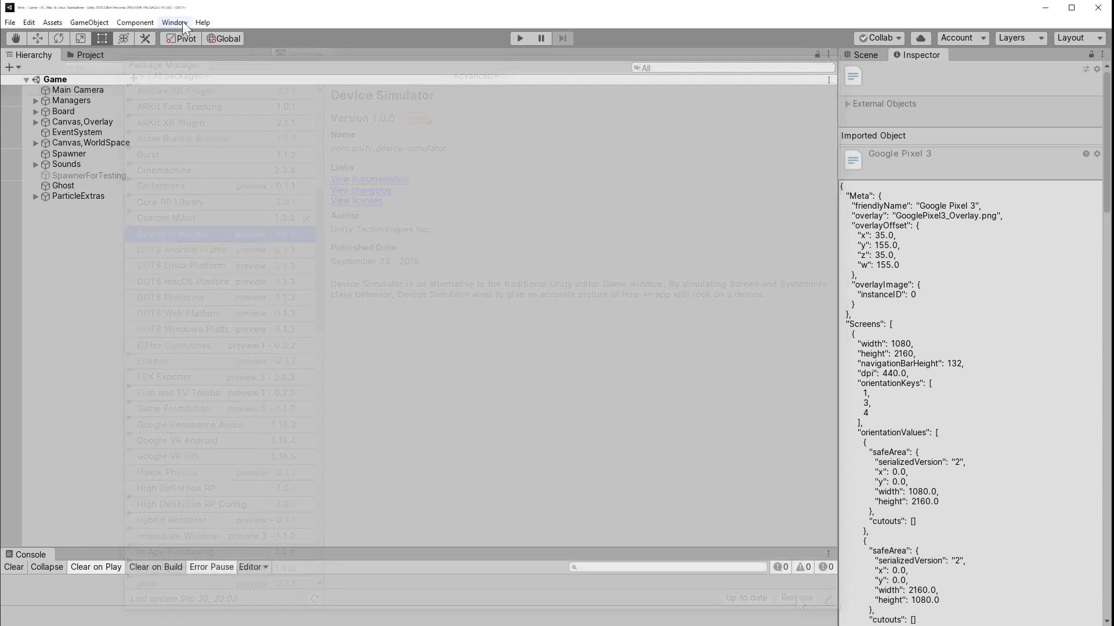
# Open the Device Simulator window and dock it beside the Hierarchy
pyautogui.click(174, 22)
pyautogui.moveTo(228, 145)
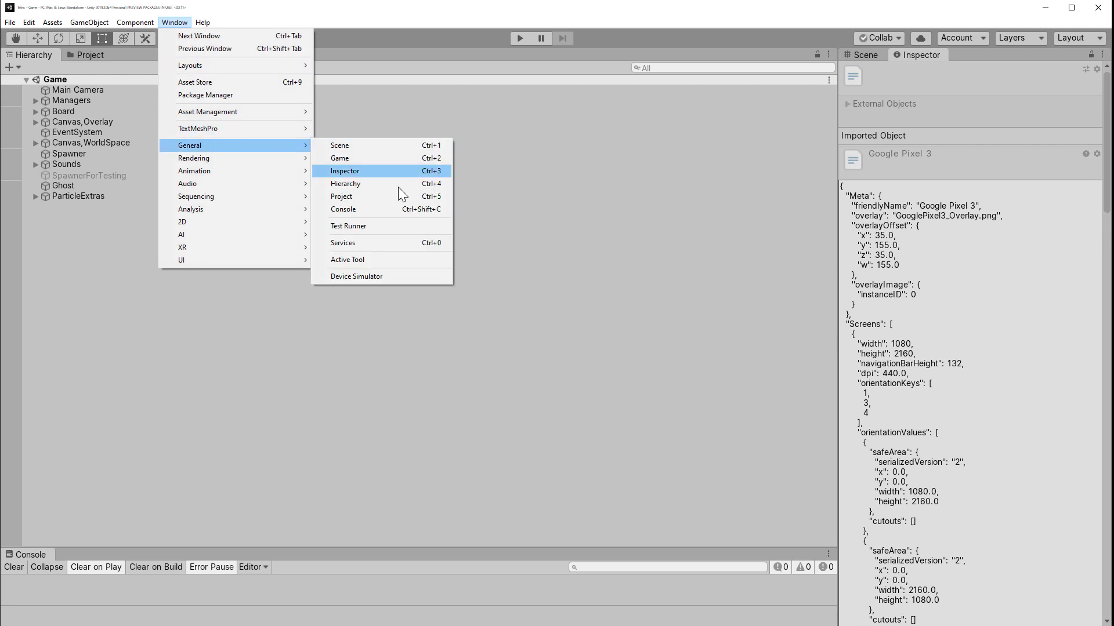
pyautogui.click(398, 276)
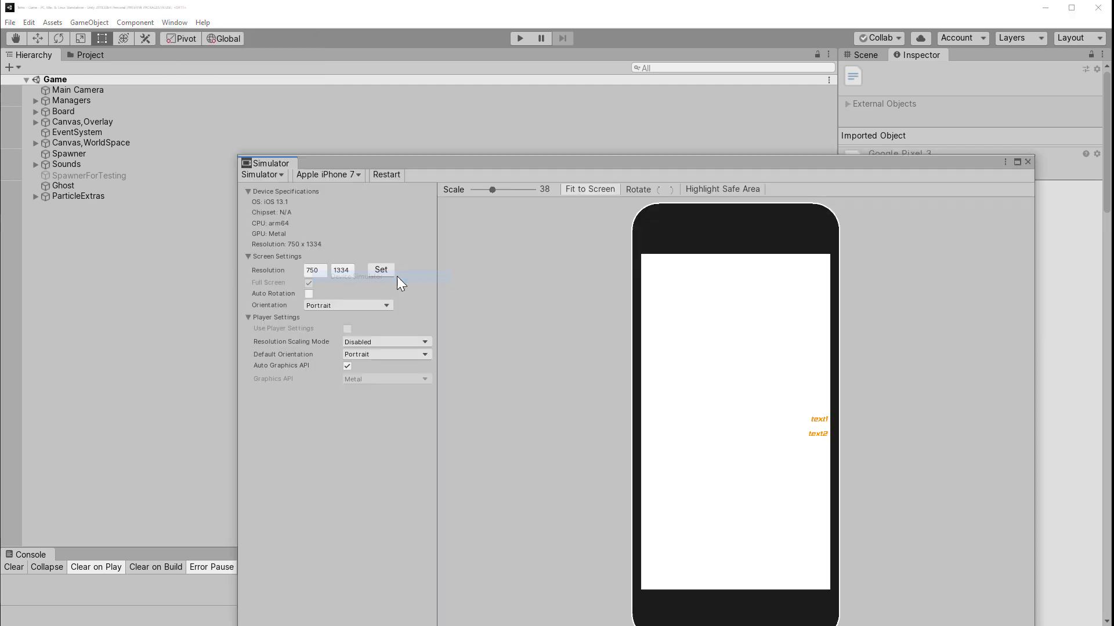
pyautogui.moveTo(278, 163); pyautogui.dragTo(171, 199)
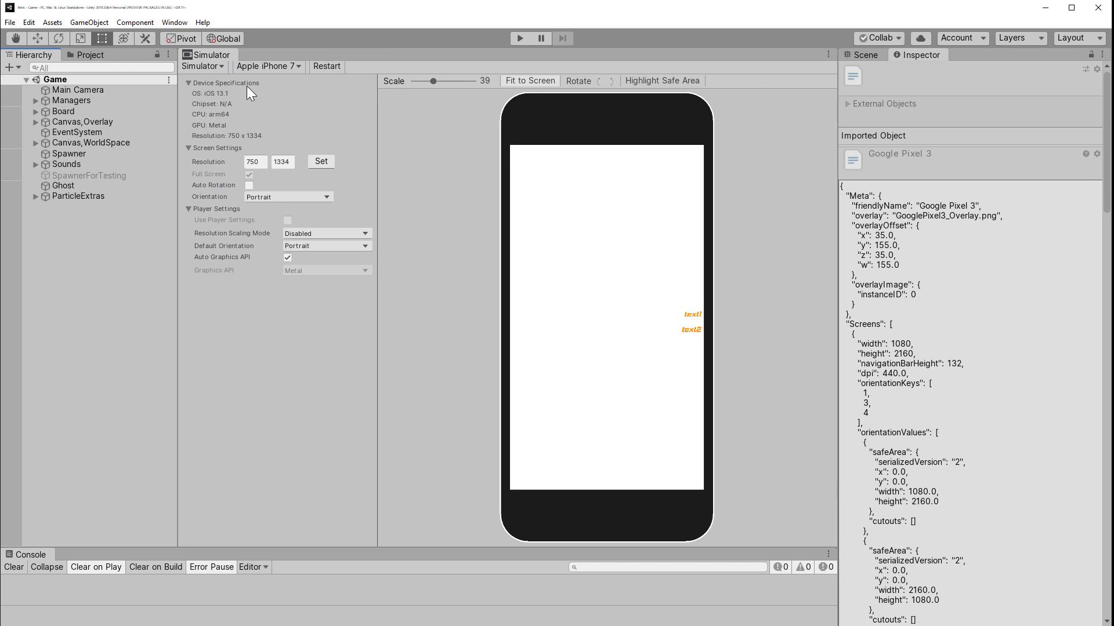
# Switch the simulator window to the Game view and back to Simulator, and check the list of available devices
pyautogui.click(217, 65)
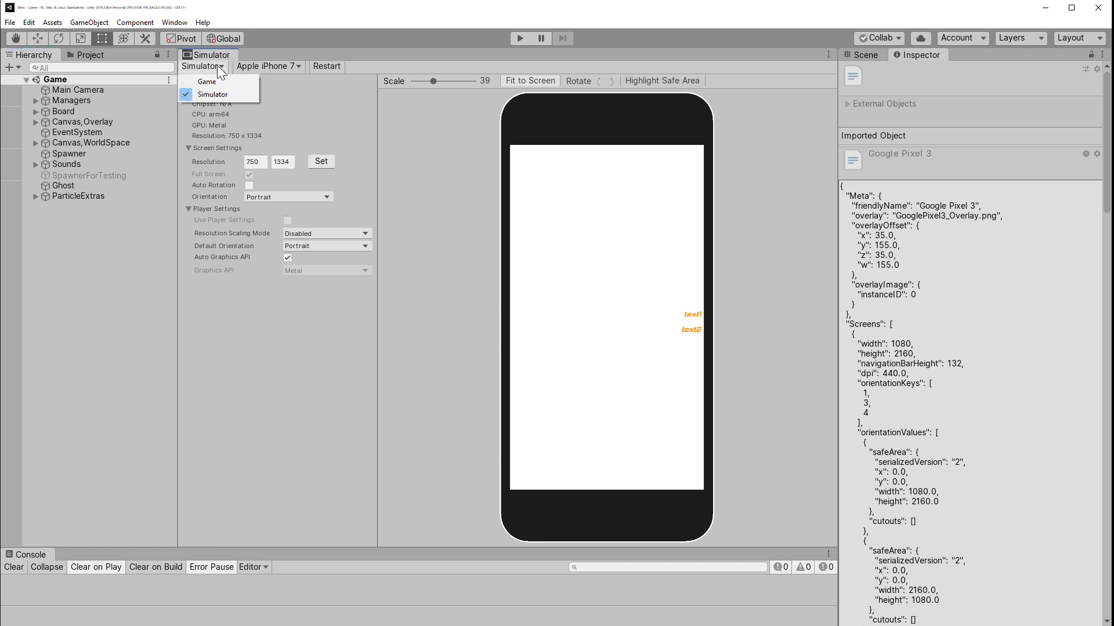
pyautogui.click(220, 81)
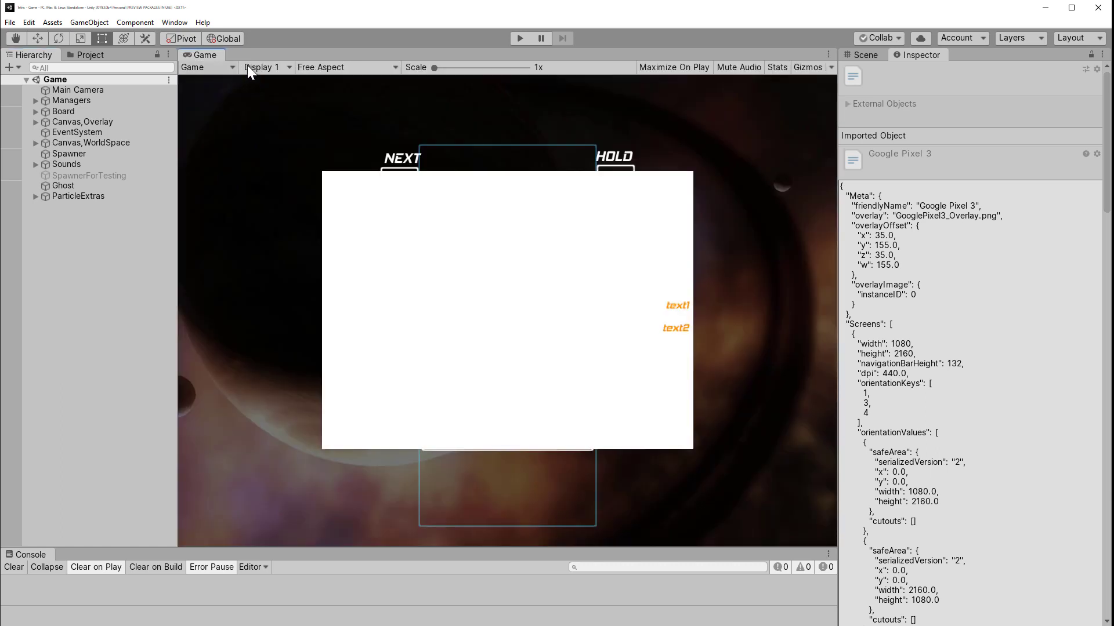
pyautogui.click(232, 69)
pyautogui.click(225, 89)
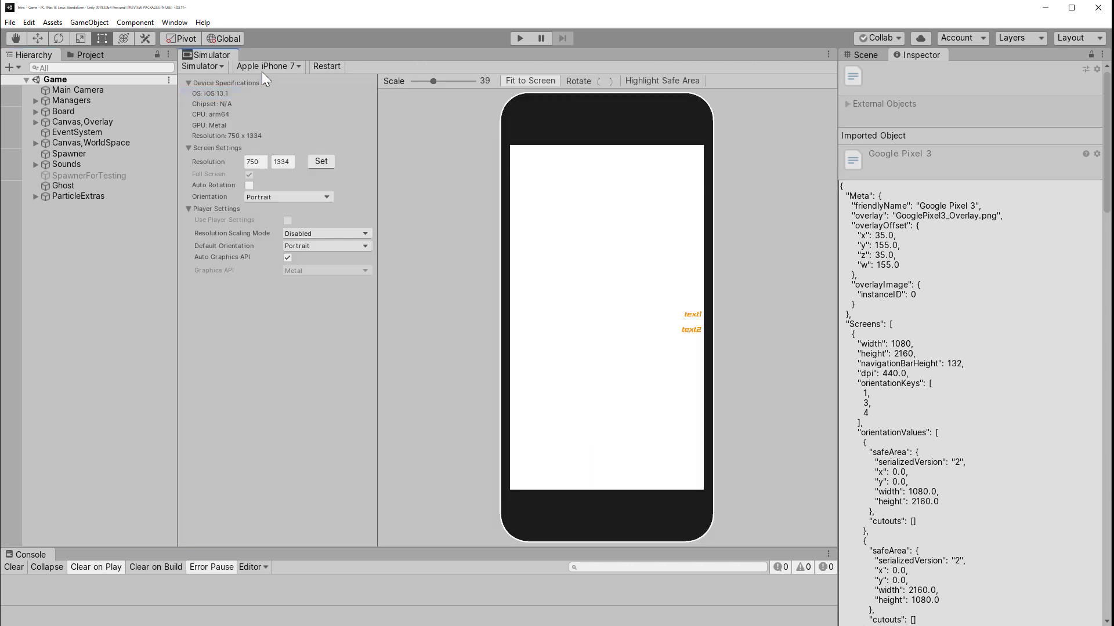
pyautogui.click(290, 66)
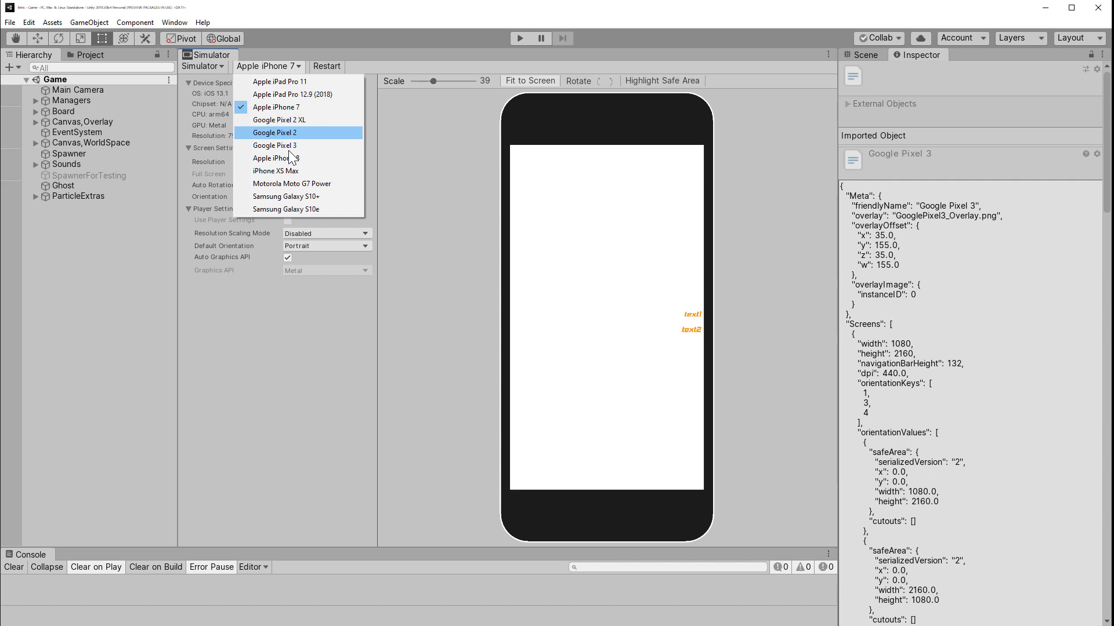
pyautogui.click(243, 308)
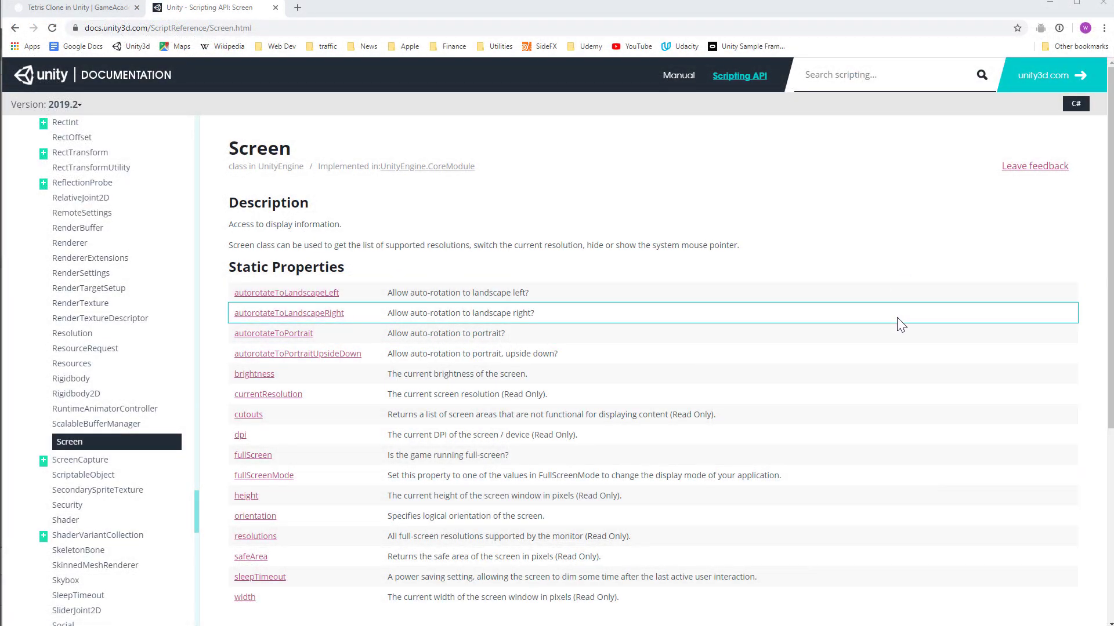
# Read through the Screen class page of the Unity Scripting API in the browser
pyautogui.scroll(-2, 900, 324)
pyautogui.scroll(-2, 901, 325)
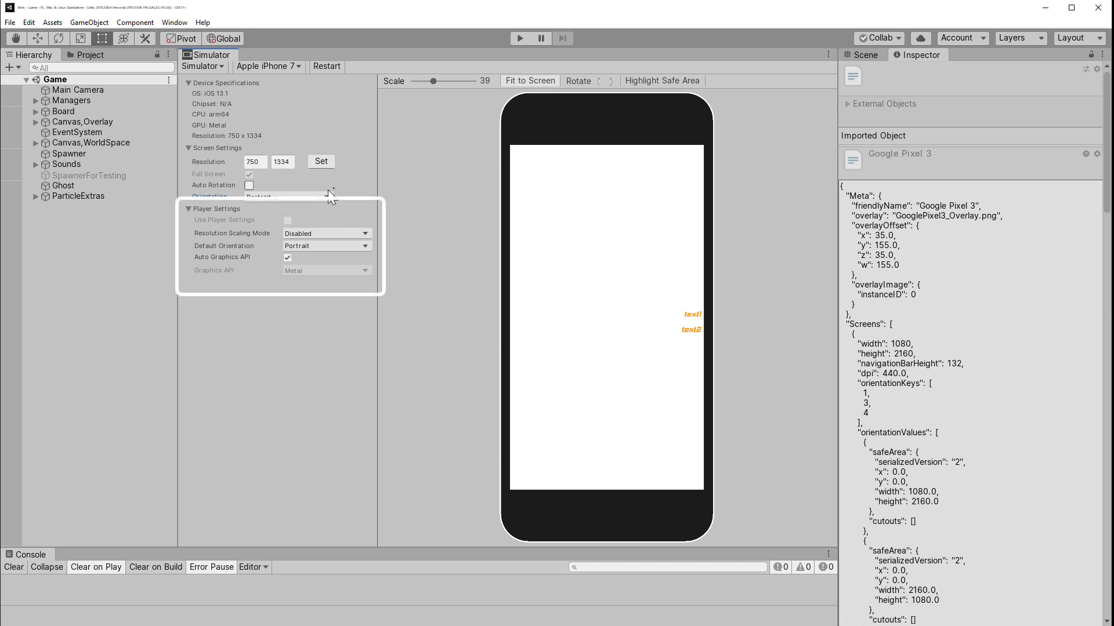
# Switch Unity's simulator window to the Game view and set its aspect ratio to HDTall (9:16)
pyautogui.click(213, 66)
pyautogui.click(208, 82)
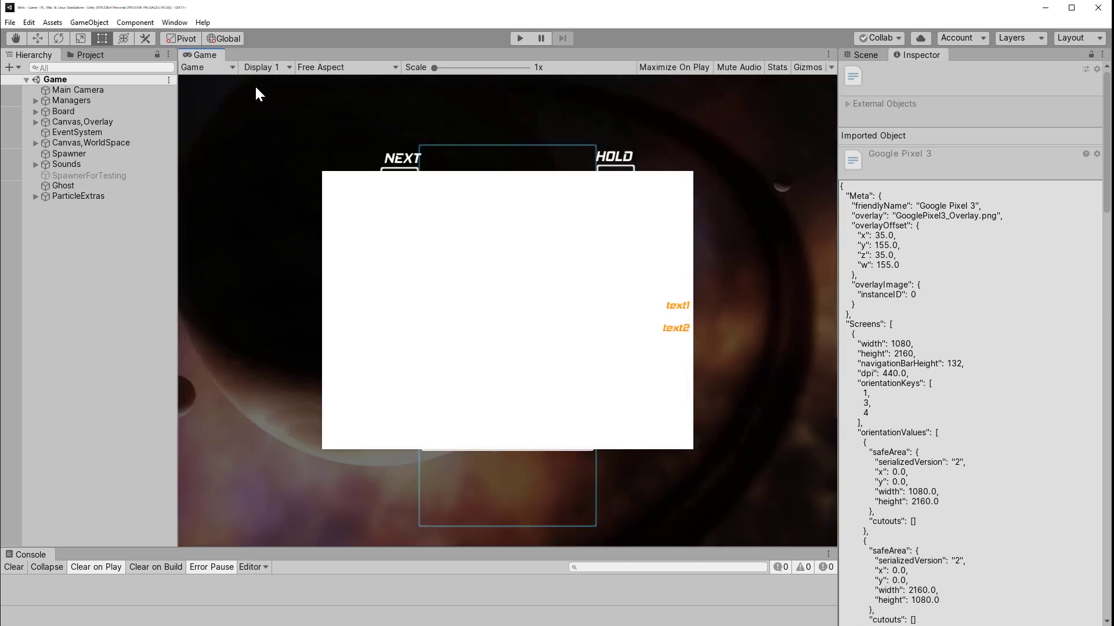
pyautogui.click(391, 68)
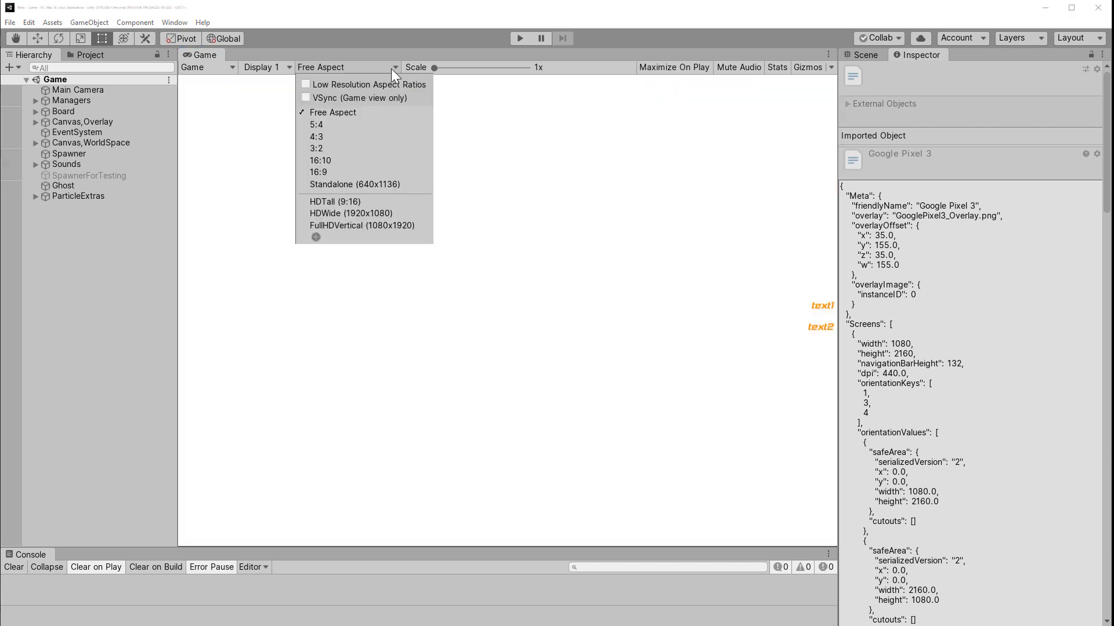
pyautogui.click(367, 201)
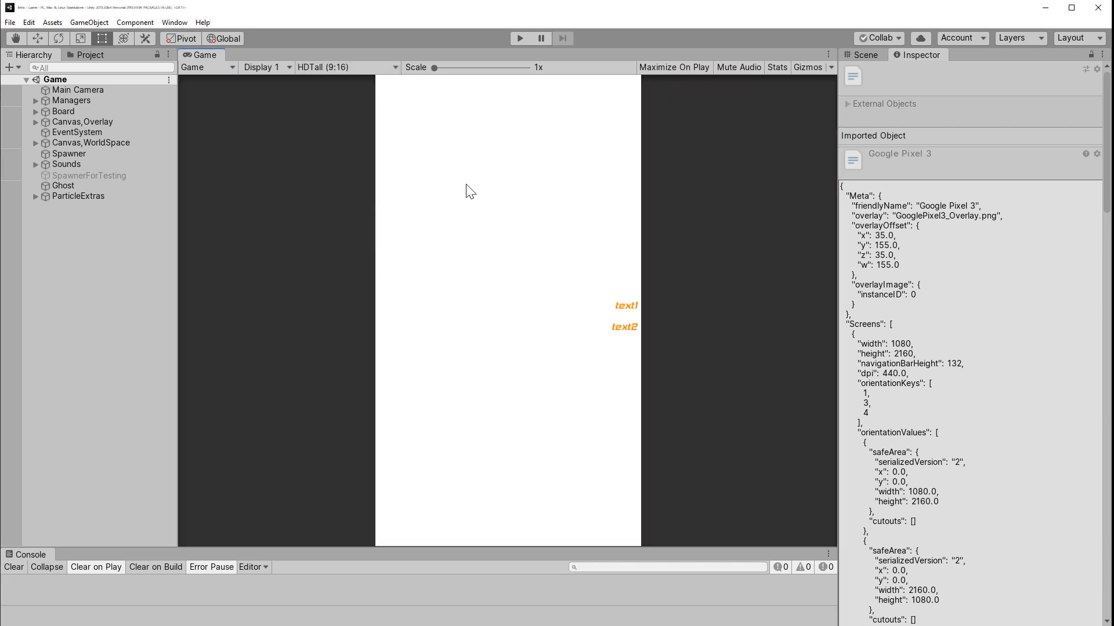
# Run the game, rotate the red Z piece, steer it to the board's right edge and drop it using keyboard controls
pyautogui.click(514, 37)
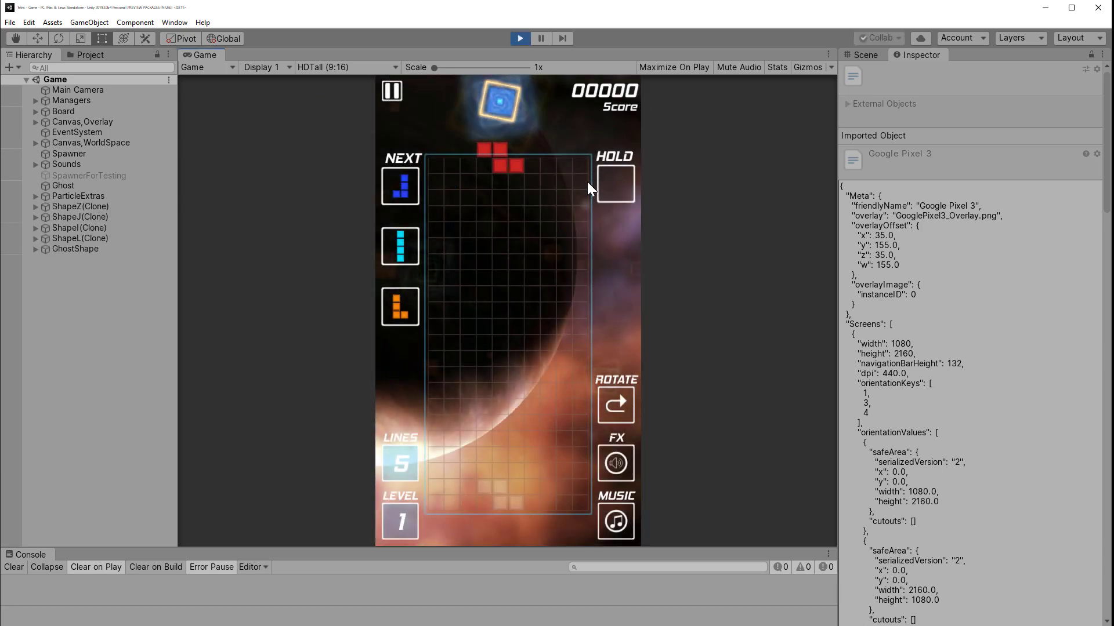
pyautogui.press('Up')
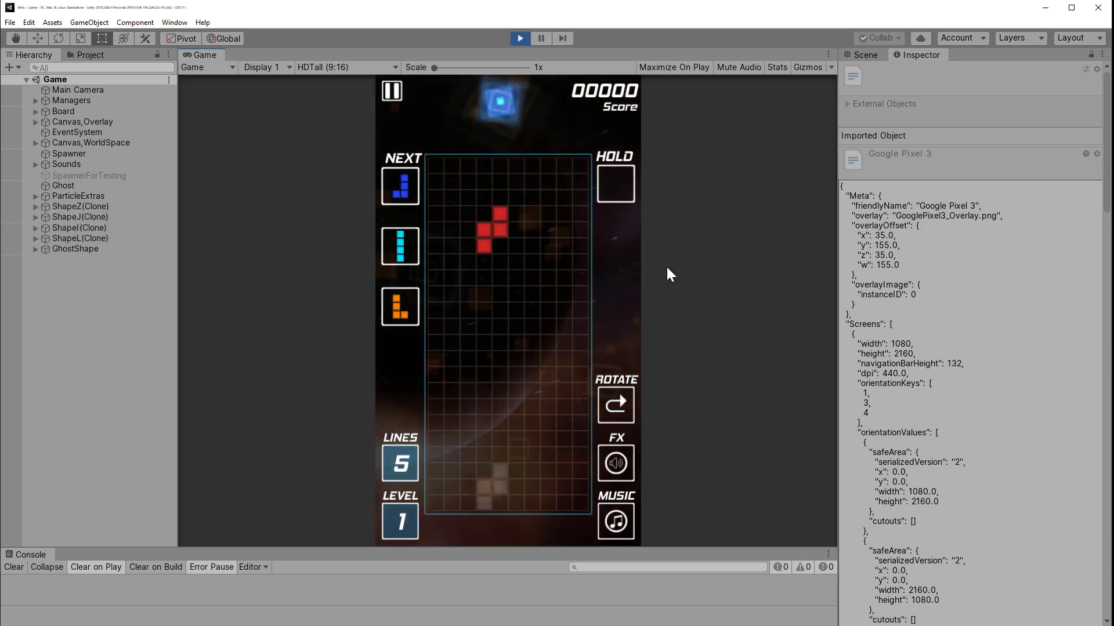
pyautogui.press('Right')
pyautogui.press('Right')
pyautogui.press('Right')
pyautogui.press('Right')
pyautogui.press('Right')
pyautogui.press('Down')
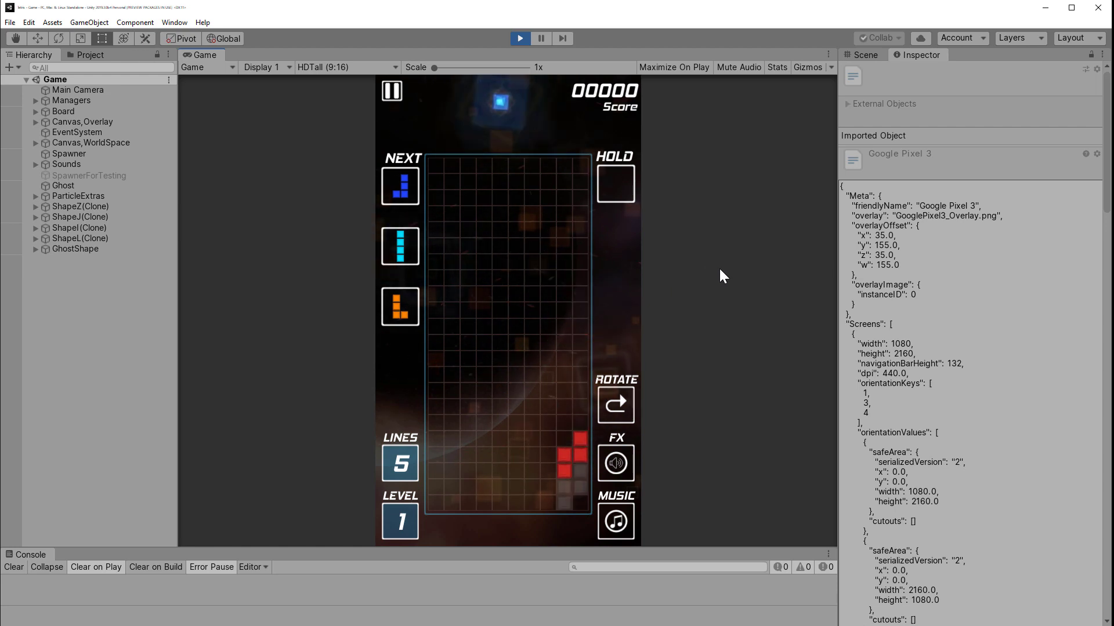
# Rotate the blue J piece, move it right and drop it, keep playing briefly, and stop the game
pyautogui.press('Up')
pyautogui.press('Right')
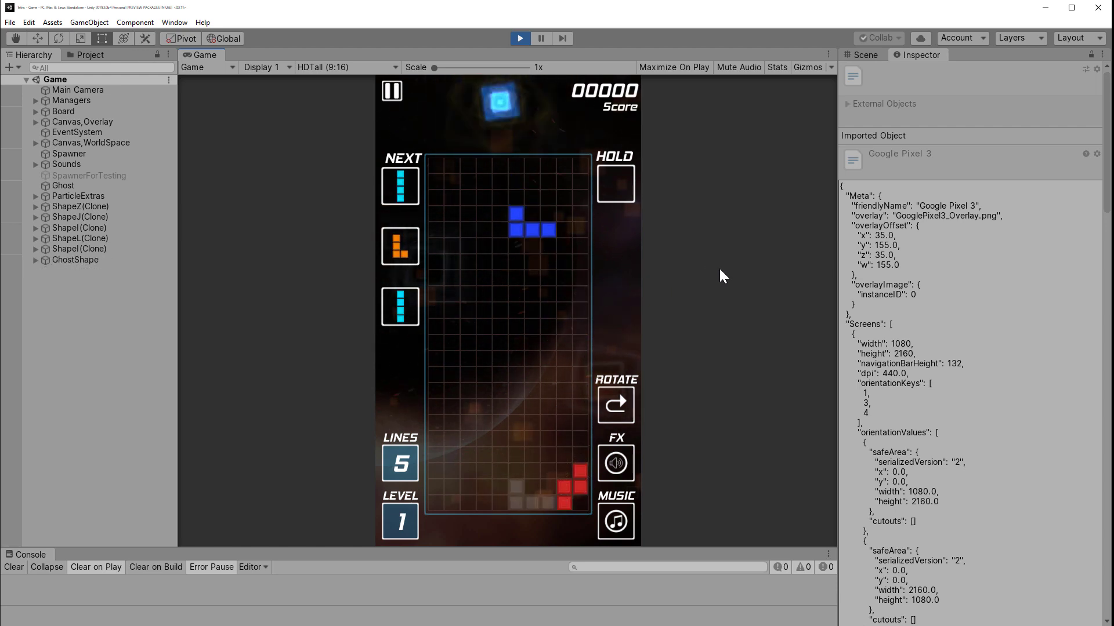
pyautogui.press('Down')
pyautogui.press('Down')
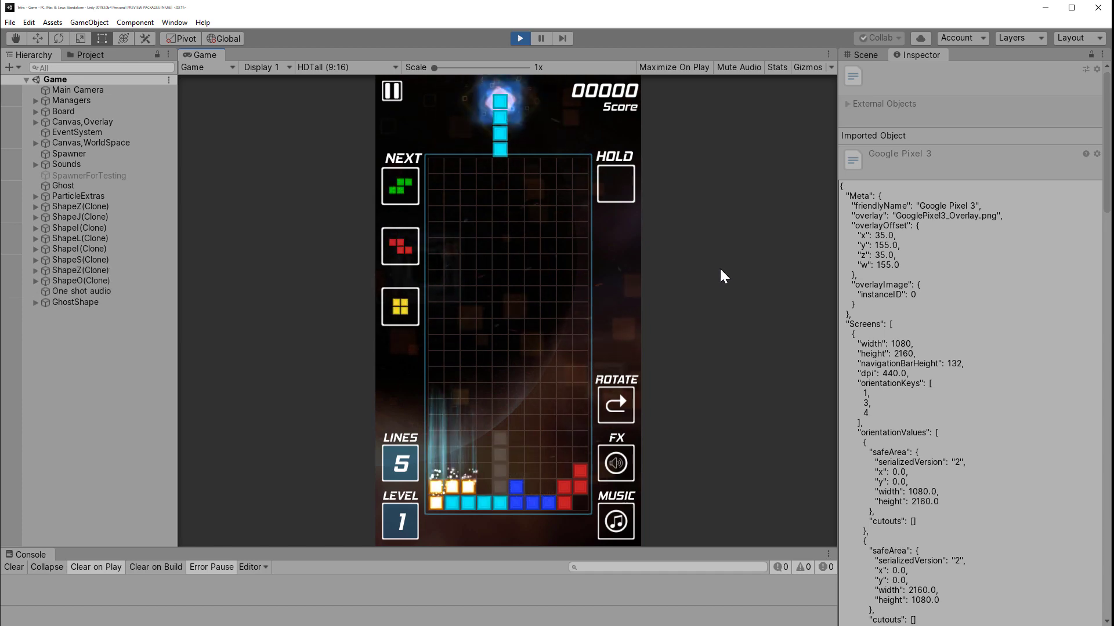
pyautogui.click(520, 38)
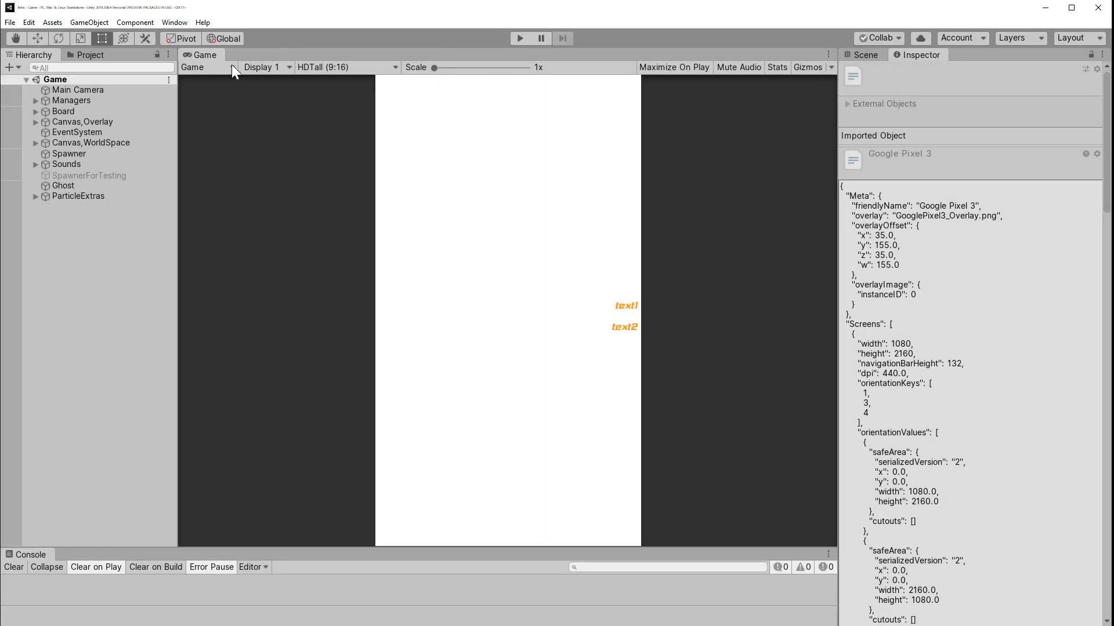
# Return to the Simulator view and review the touch-handling code of TouchController.cs in Visual Studio
pyautogui.click(225, 68)
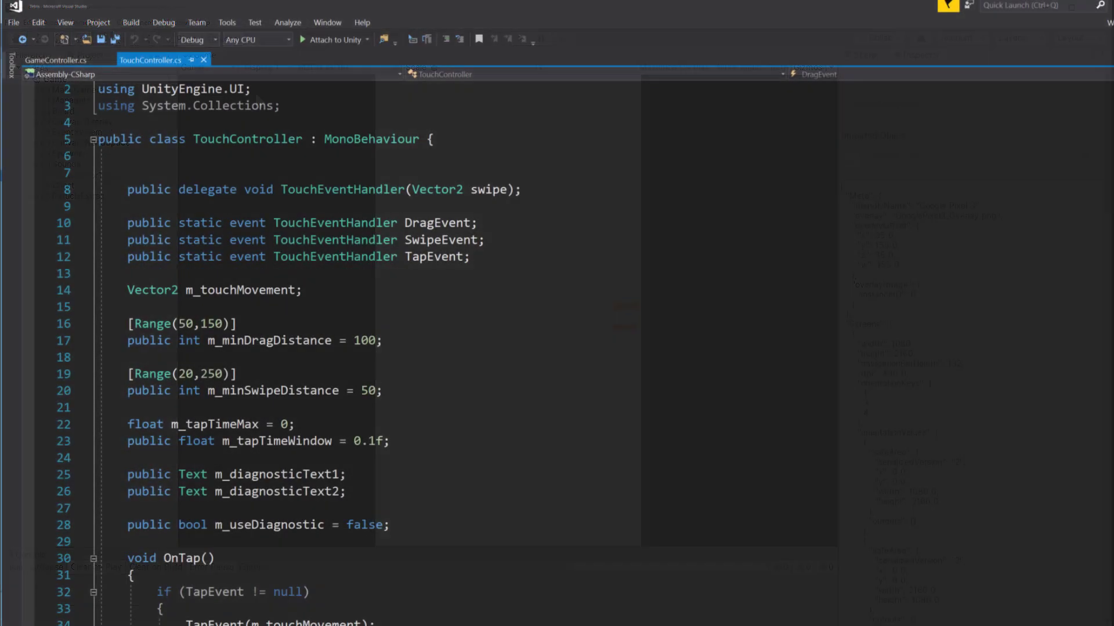
pyautogui.scroll(-2, 557, 348)
pyautogui.scroll(-6, 259, 350)
pyautogui.scroll(-5, 259, 350)
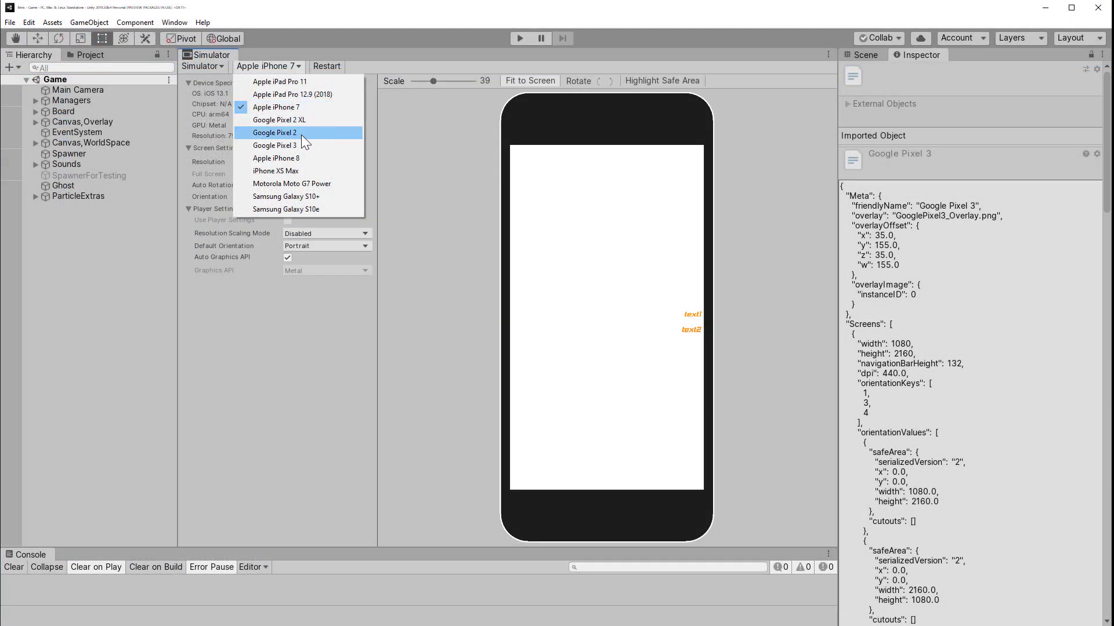
# In Unity, set the simulated device to Apple iPhone 8, run the game and play pieces with swipe gestures
pyautogui.click(304, 157)
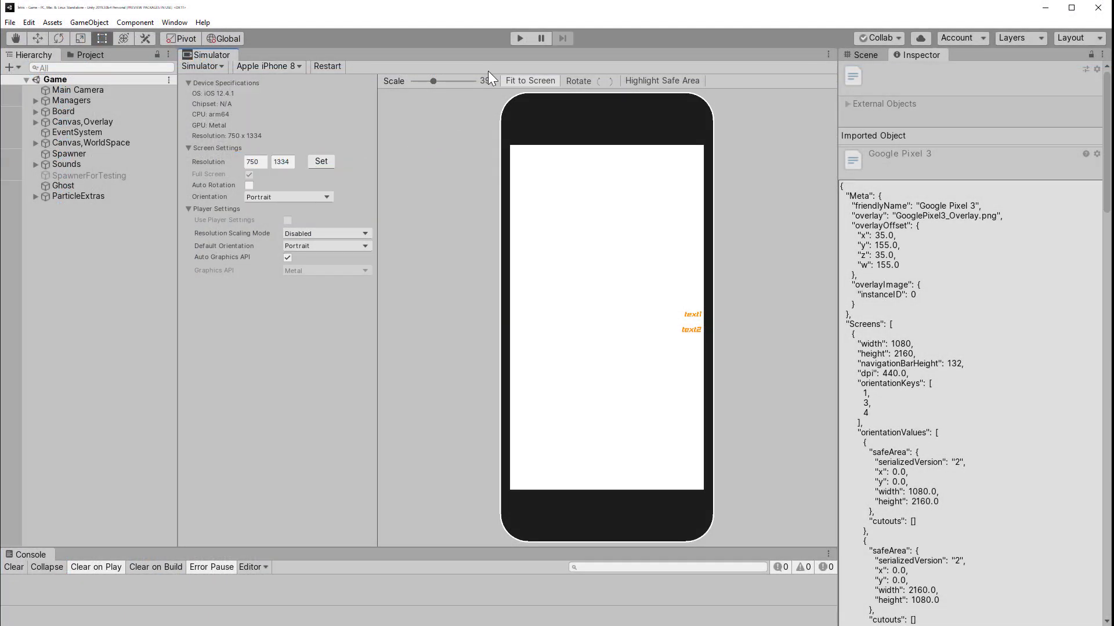
pyautogui.click(514, 39)
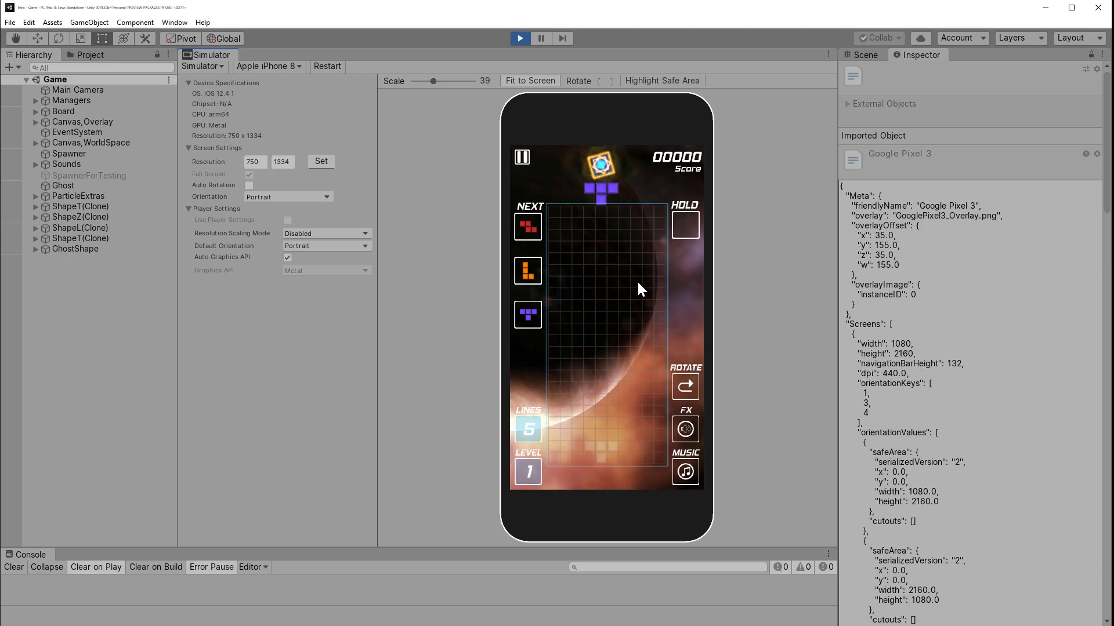
pyautogui.moveTo(623, 339); pyautogui.dragTo(635, 307)
pyautogui.moveTo(628, 369); pyautogui.dragTo(618, 304)
pyautogui.moveTo(622, 354); pyautogui.dragTo(635, 444)
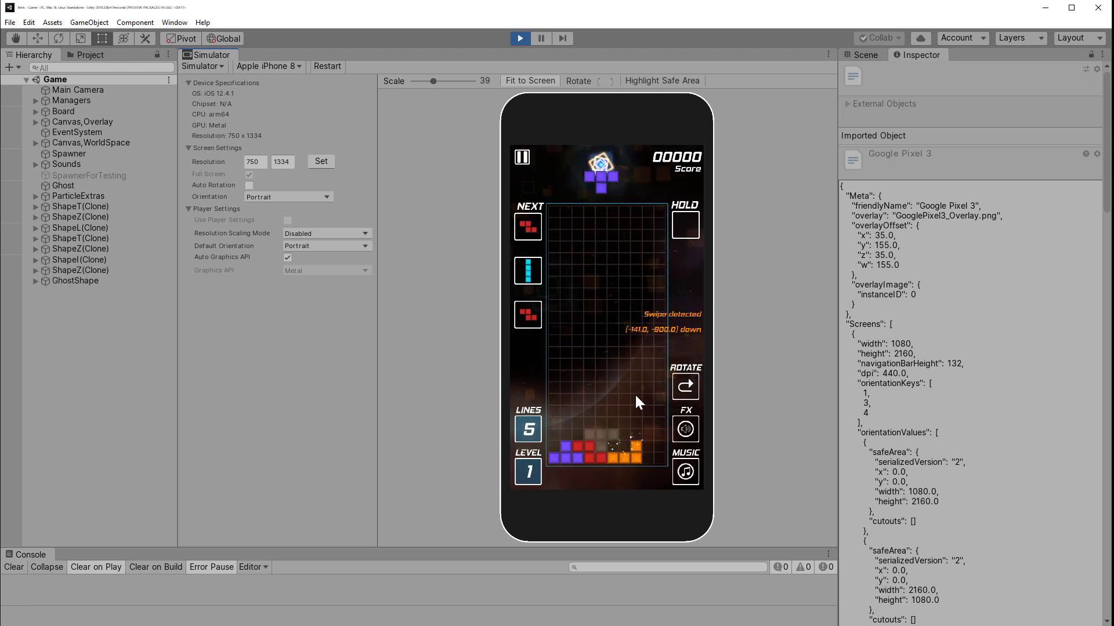
# Keep playing on the simulated Apple iPhone 8, moving and dropping the falling pieces with sideways and downward swipes
pyautogui.moveTo(634, 394); pyautogui.dragTo(626, 448)
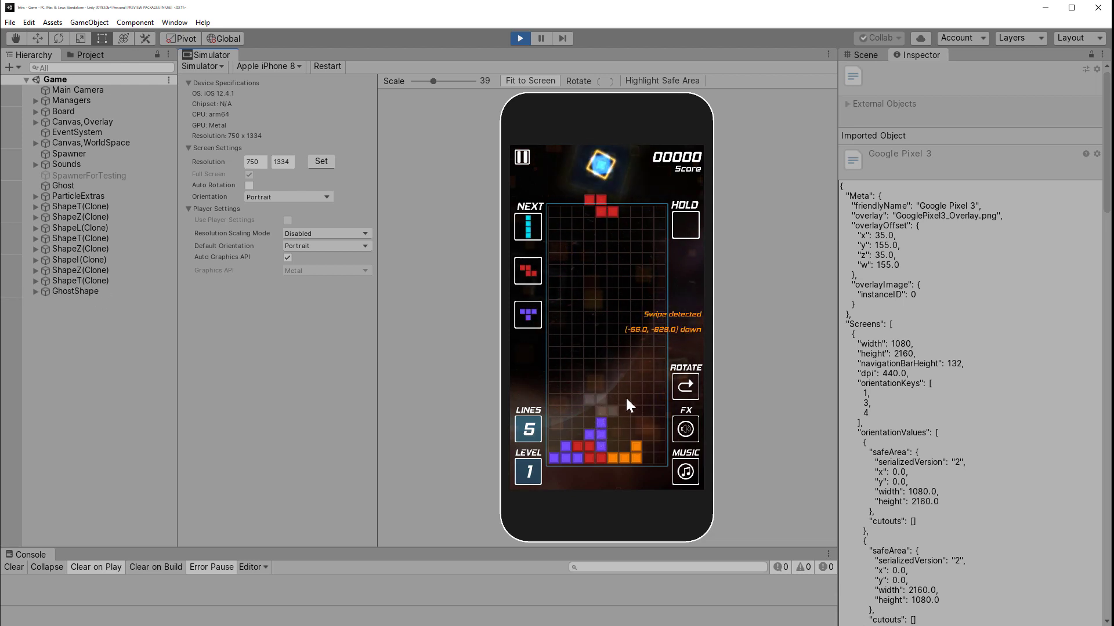
pyautogui.moveTo(626, 398); pyautogui.dragTo(688, 416)
pyautogui.moveTo(618, 410); pyautogui.dragTo(615, 482)
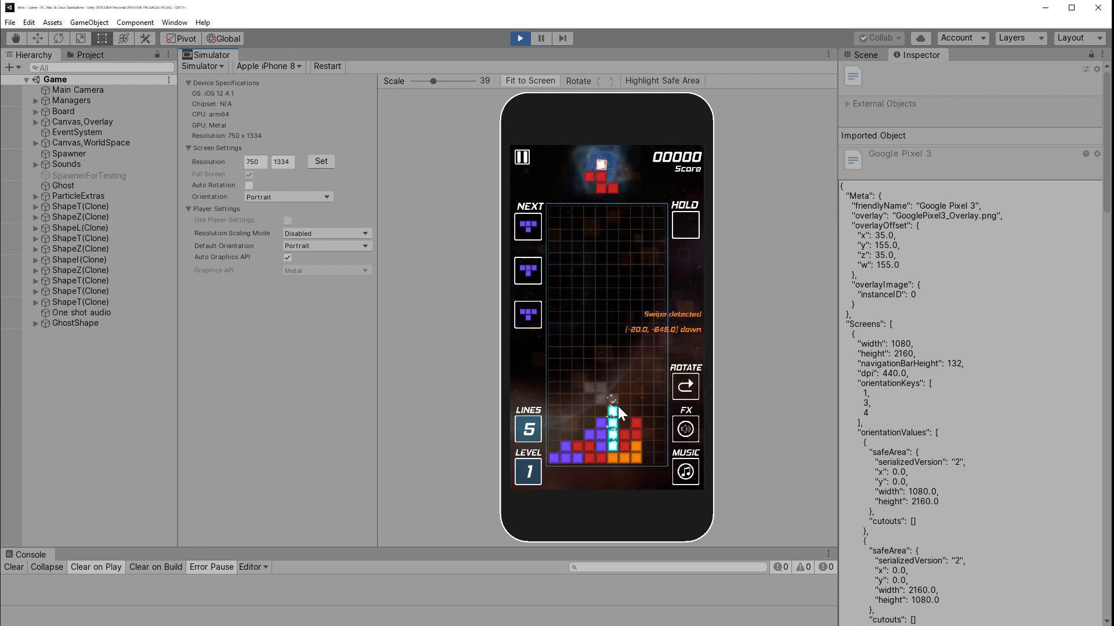
pyautogui.moveTo(618, 406); pyautogui.dragTo(586, 451)
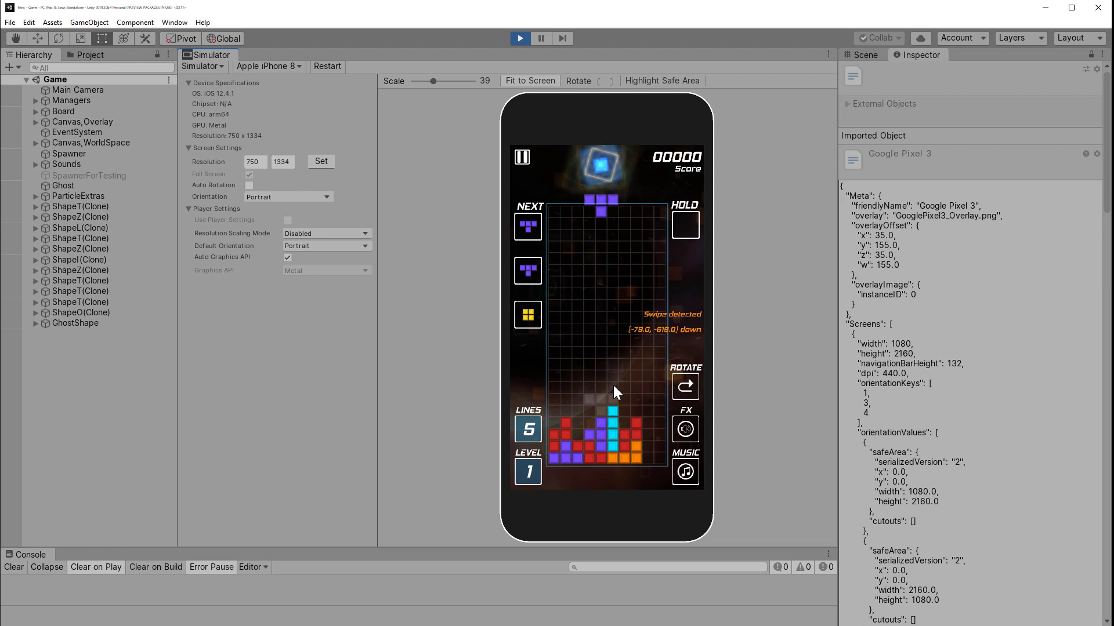
pyautogui.moveTo(613, 385); pyautogui.dragTo(628, 426)
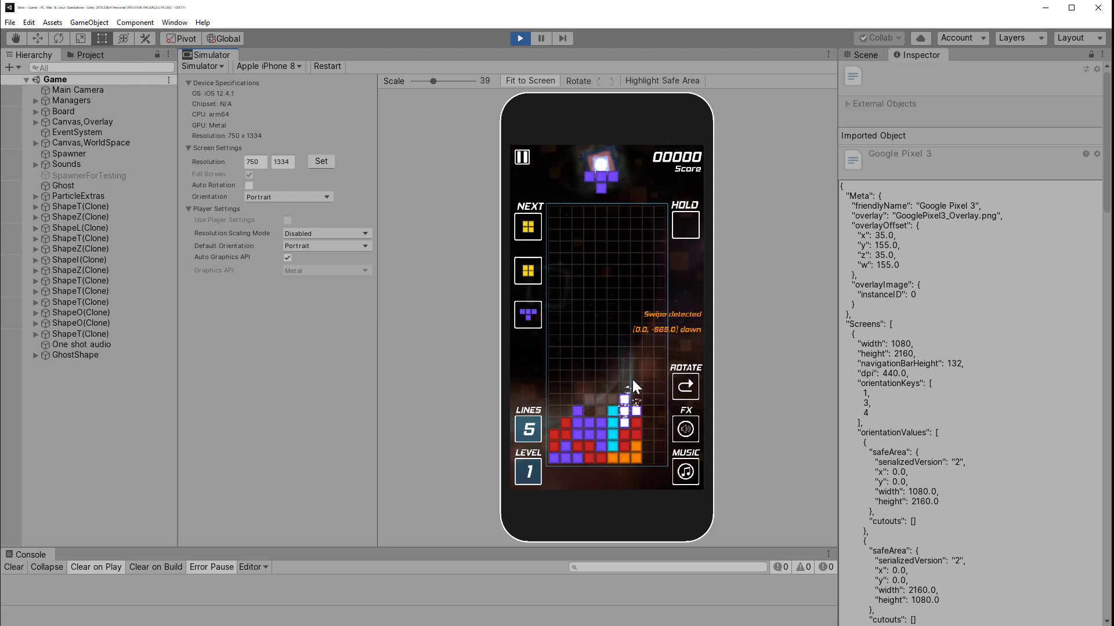
pyautogui.moveTo(632, 379); pyautogui.dragTo(707, 389)
pyautogui.click(618, 349)
pyautogui.moveTo(523, 378); pyautogui.dragTo(708, 377)
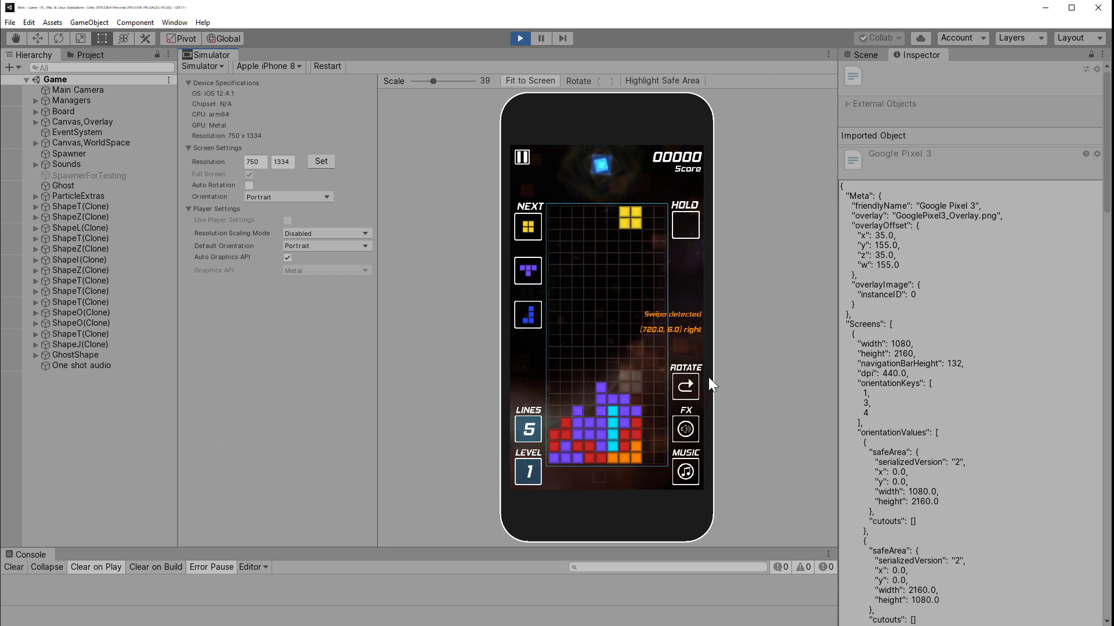
# Switch the simulated device to Google Pixel 2, Apple iPhone 7 and finally iPhone XS Max, and highlight the safe area
pyautogui.click(284, 65)
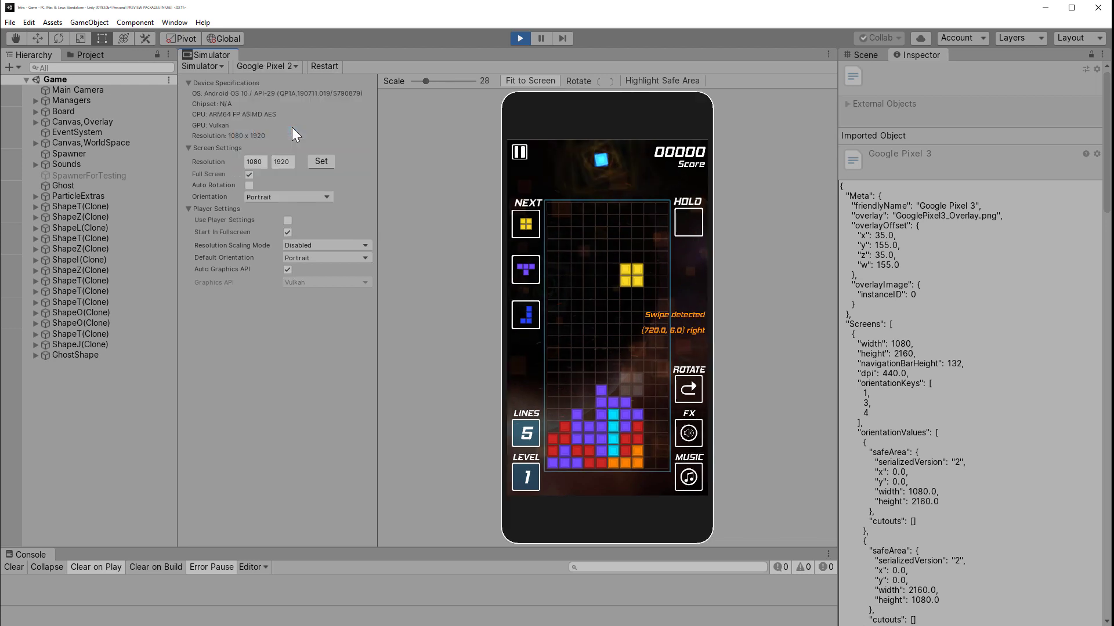
pyautogui.click(283, 65)
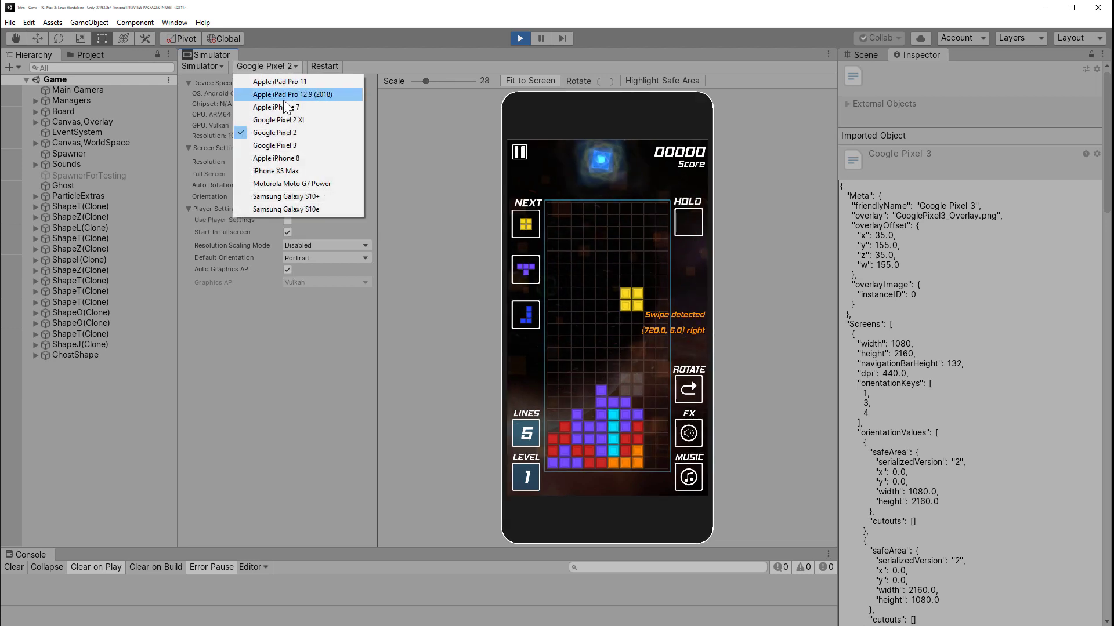
pyautogui.click(284, 108)
pyautogui.click(285, 68)
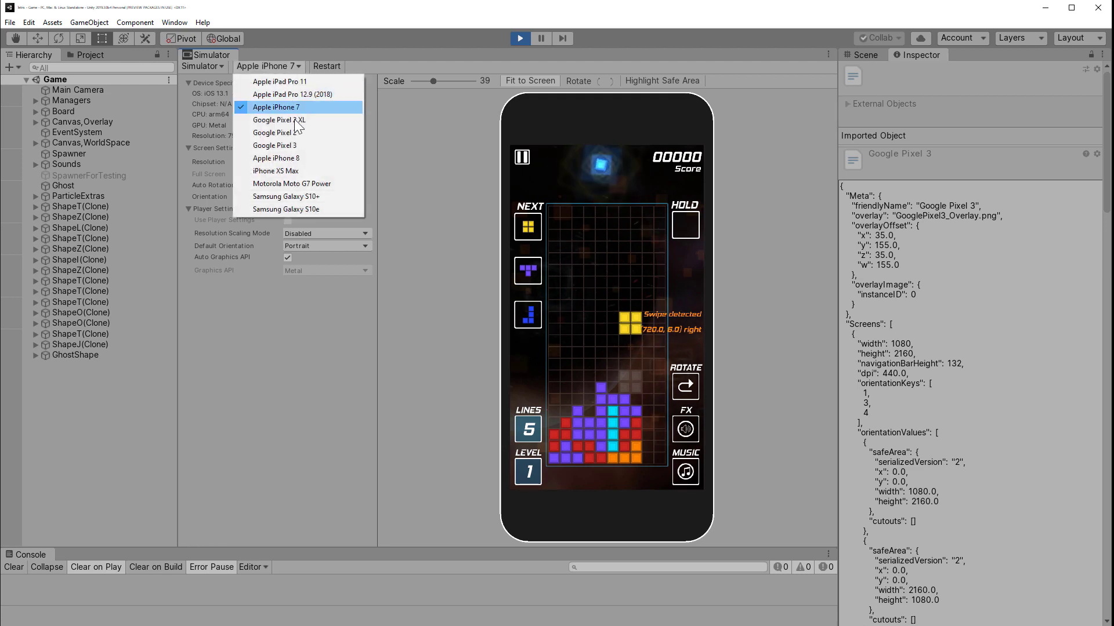
pyautogui.click(301, 170)
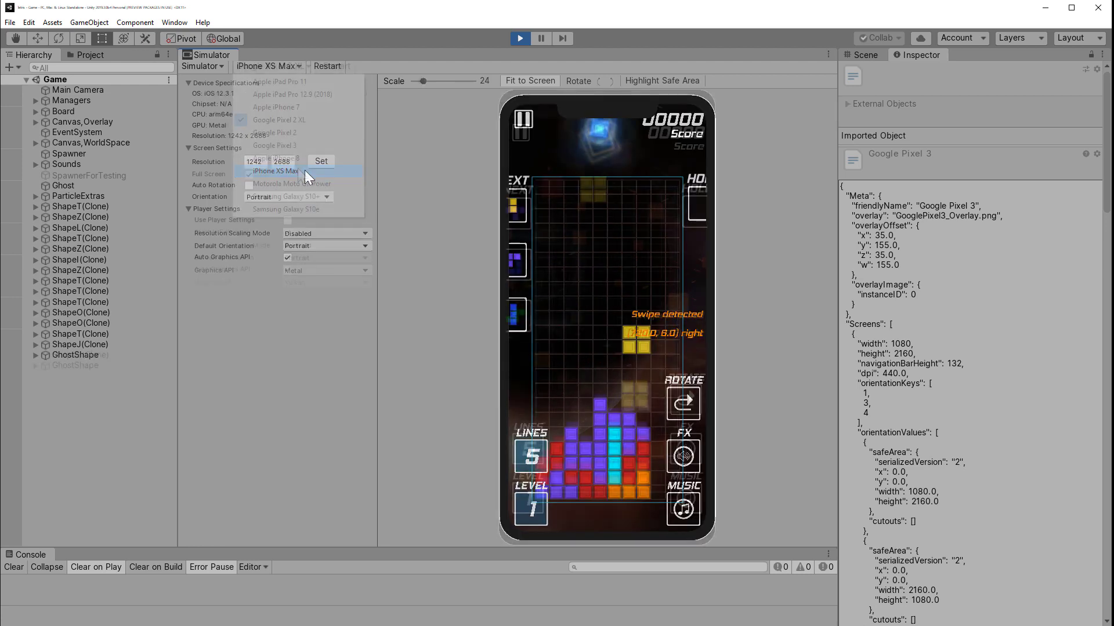
pyautogui.click(648, 82)
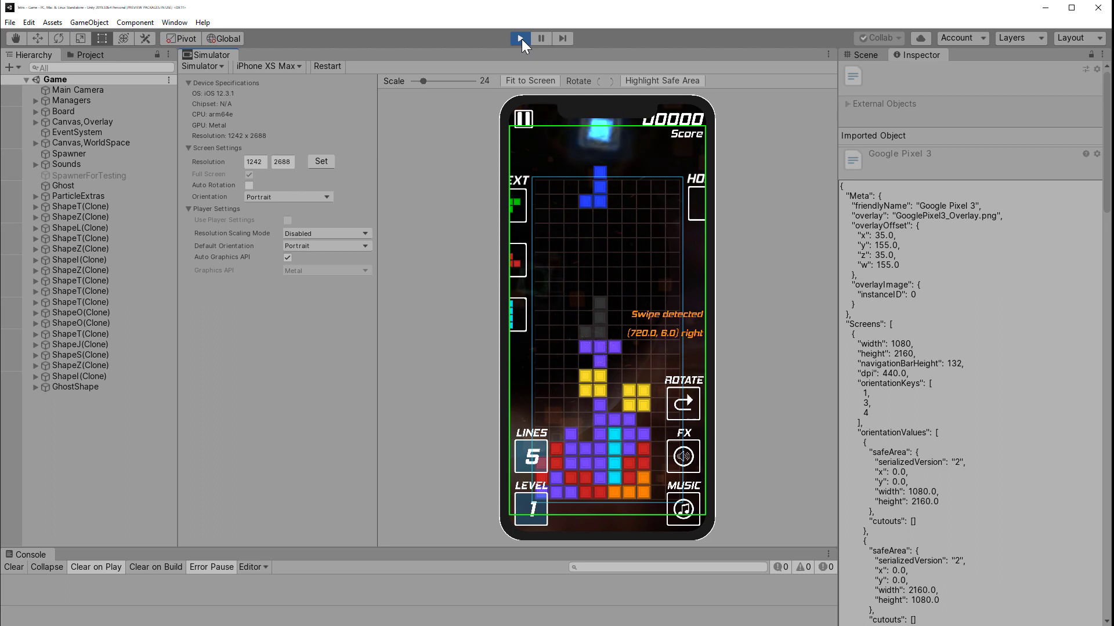
# Set the simulated device to Apple iPhone 7 and move the green S piece and rotated red Z piece to the board's left side with swipes
pyautogui.click(273, 65)
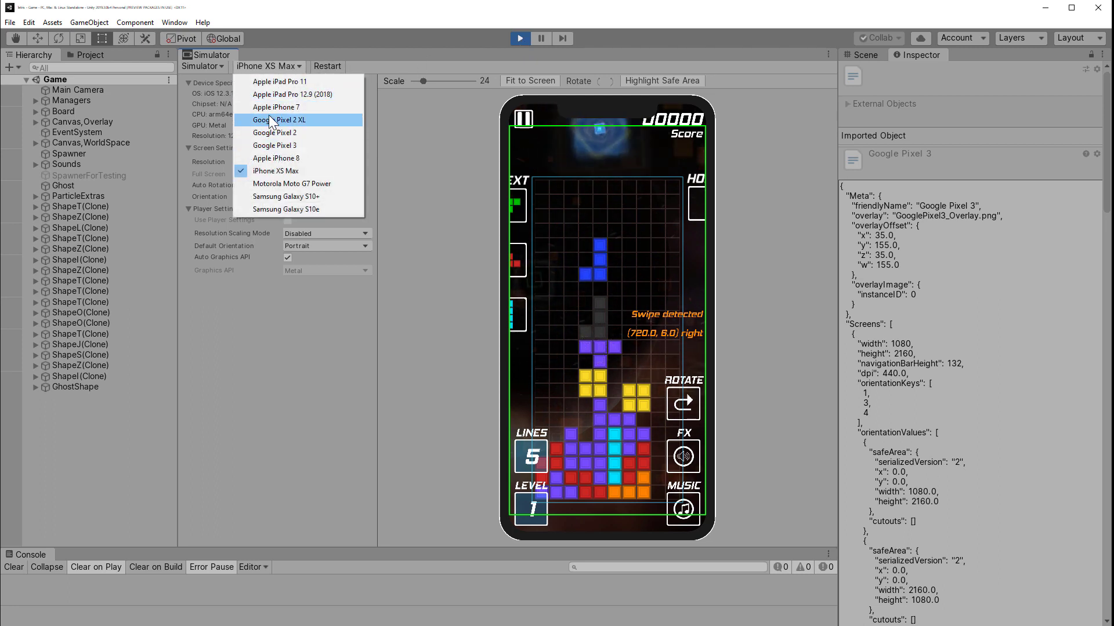
pyautogui.click(269, 109)
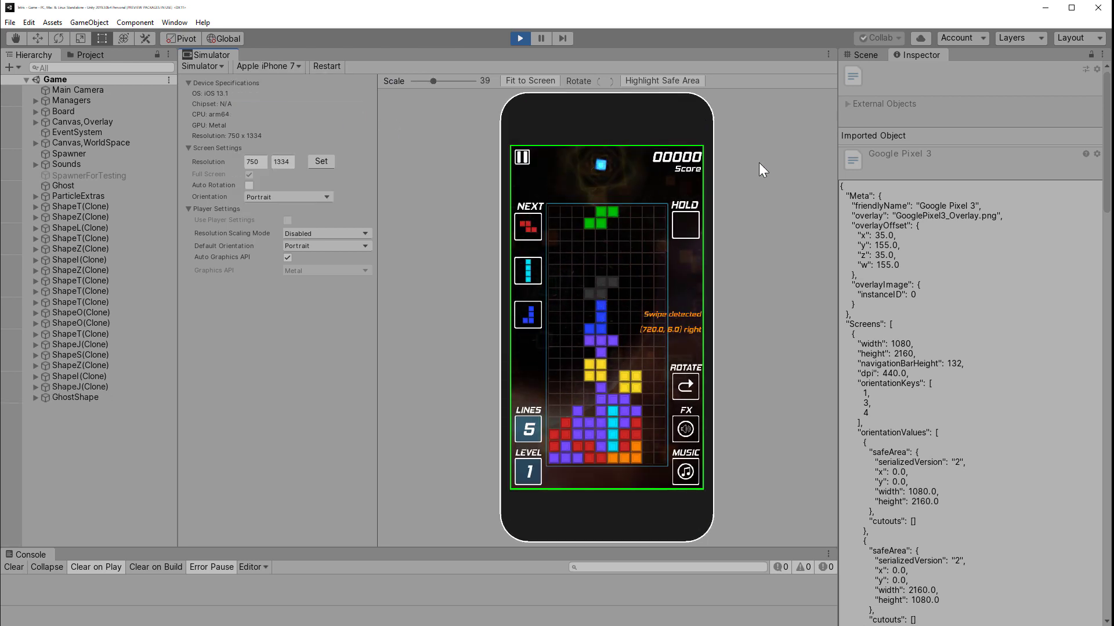
pyautogui.moveTo(677, 233); pyautogui.dragTo(583, 425)
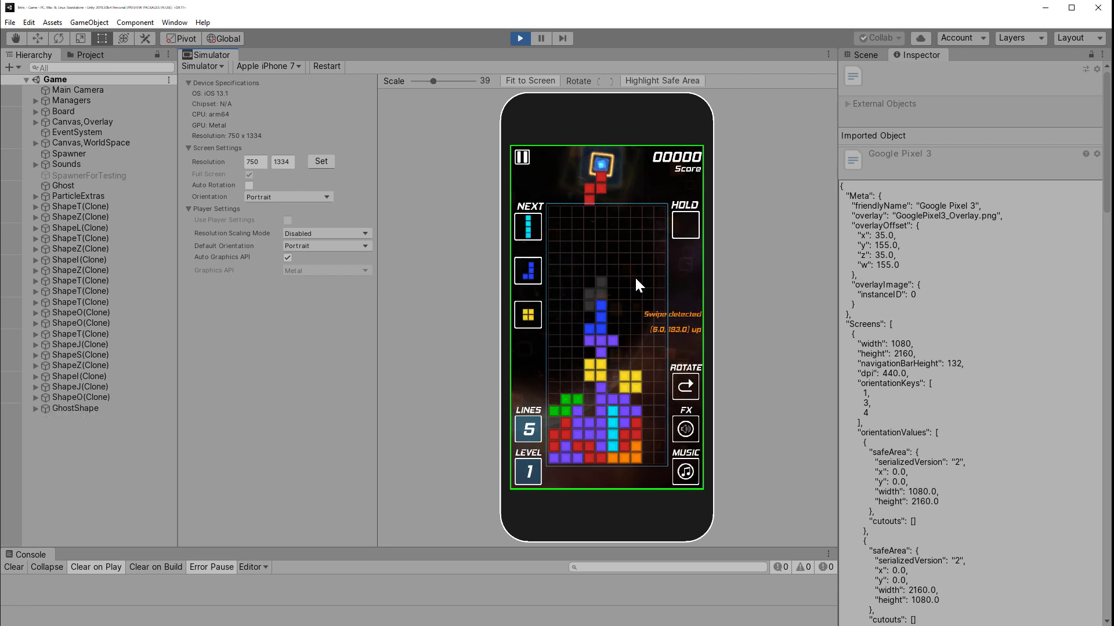
pyautogui.moveTo(635, 276); pyautogui.dragTo(490, 266)
# Set the simulated device to Samsung Galaxy S10e and stop the game
pyautogui.click(270, 66)
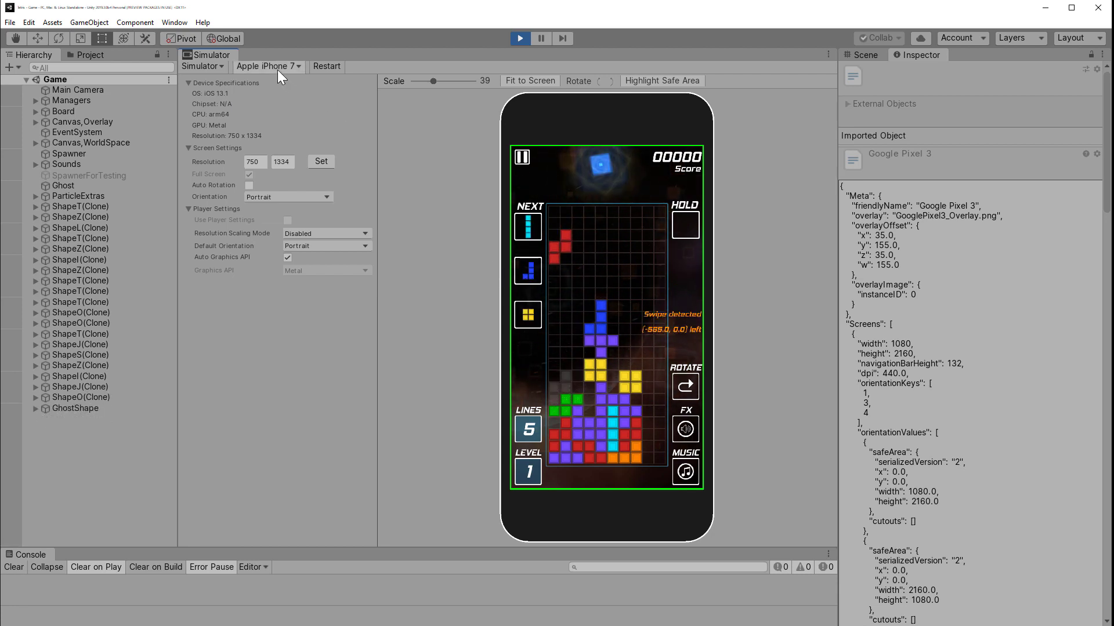
pyautogui.click(284, 208)
pyautogui.hotkey('ctrl', 'p')
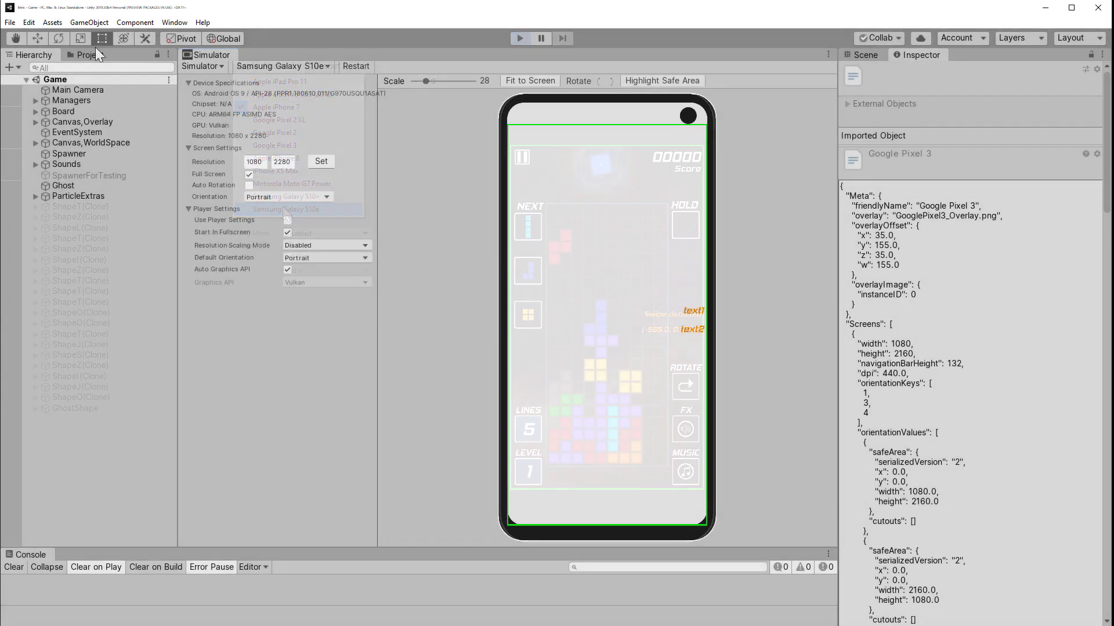
# Browse the Device Simulator package's DeviceDefinitions files, review the Apple iPhone 7 definition in Visual Studio and close it
pyautogui.click(95, 51)
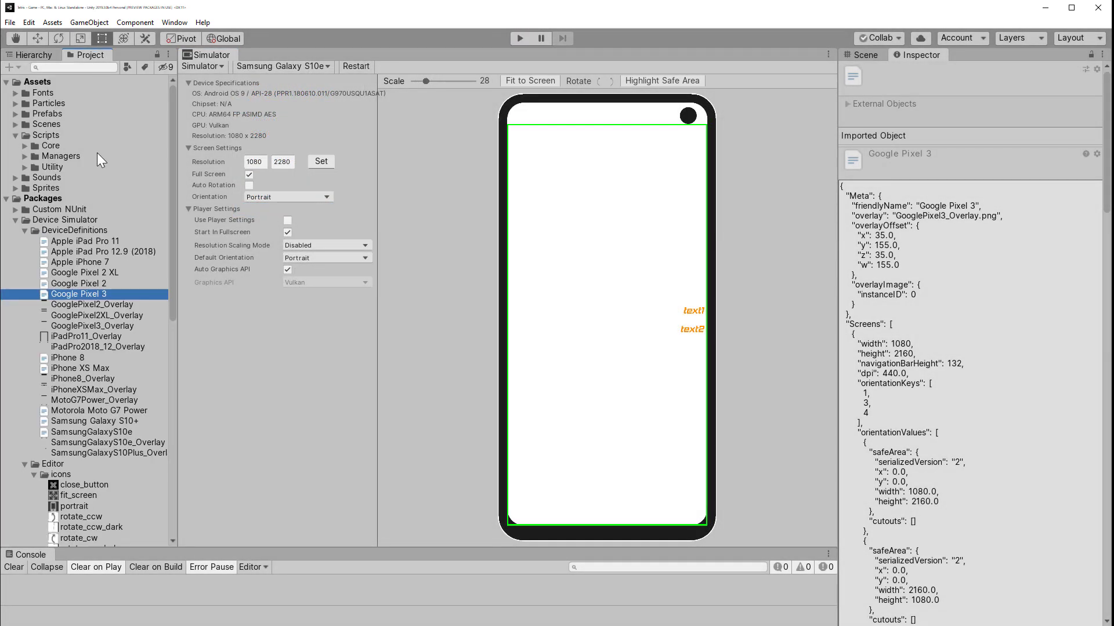
pyautogui.click(84, 230)
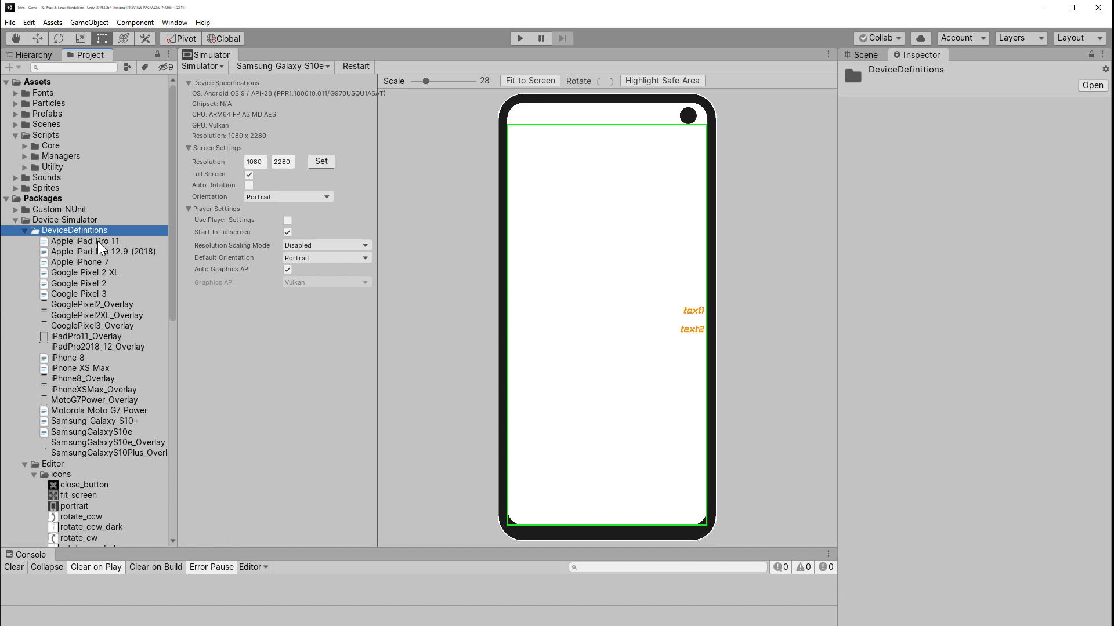
pyautogui.click(99, 242)
pyautogui.click(99, 251)
pyautogui.doubleClick(99, 263)
pyautogui.moveTo(1076, 125); pyautogui.dragTo(1075, 42)
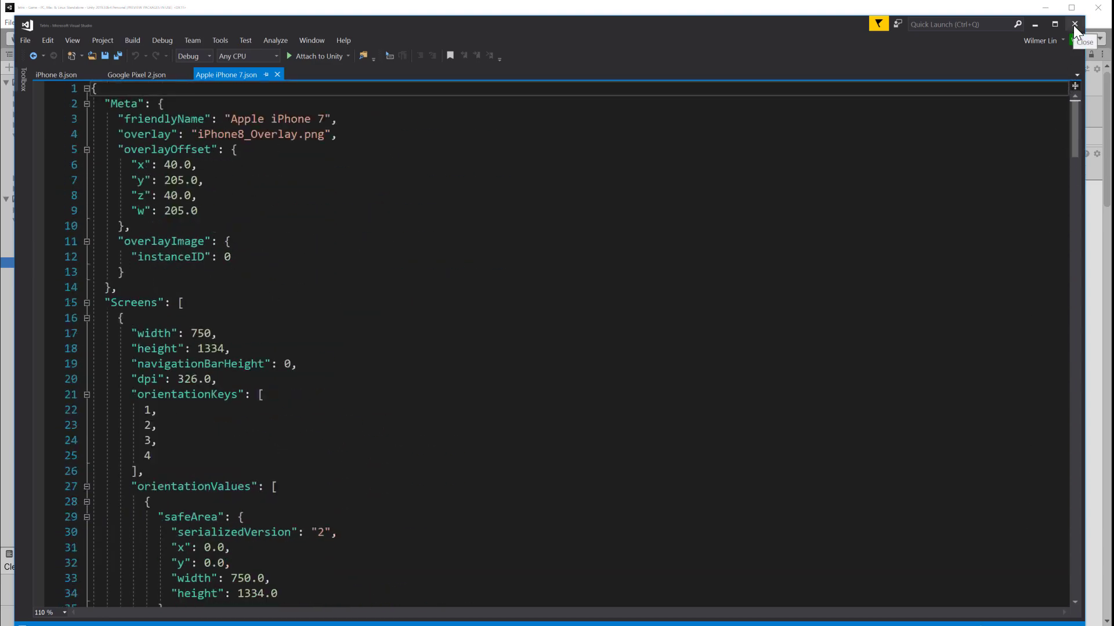
pyautogui.click(1074, 24)
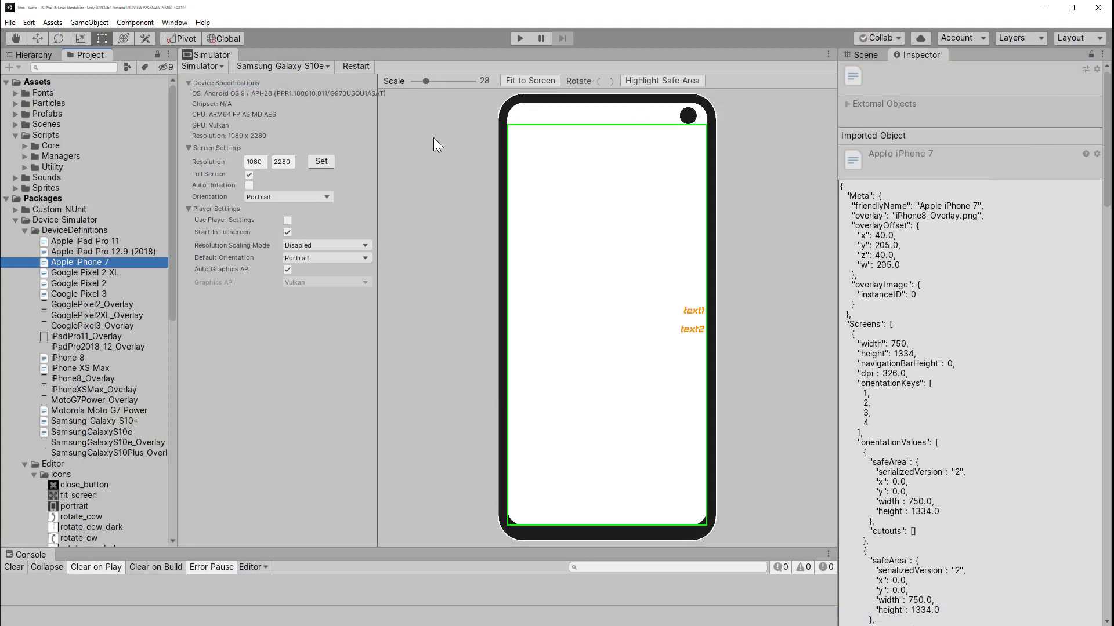
# Run the game on a simulated Apple iPhone 8 and steer and drop several pieces with swipe and drag gestures
pyautogui.hotkey('ctrl', 'p')
pyautogui.click(322, 67)
pyautogui.click(305, 157)
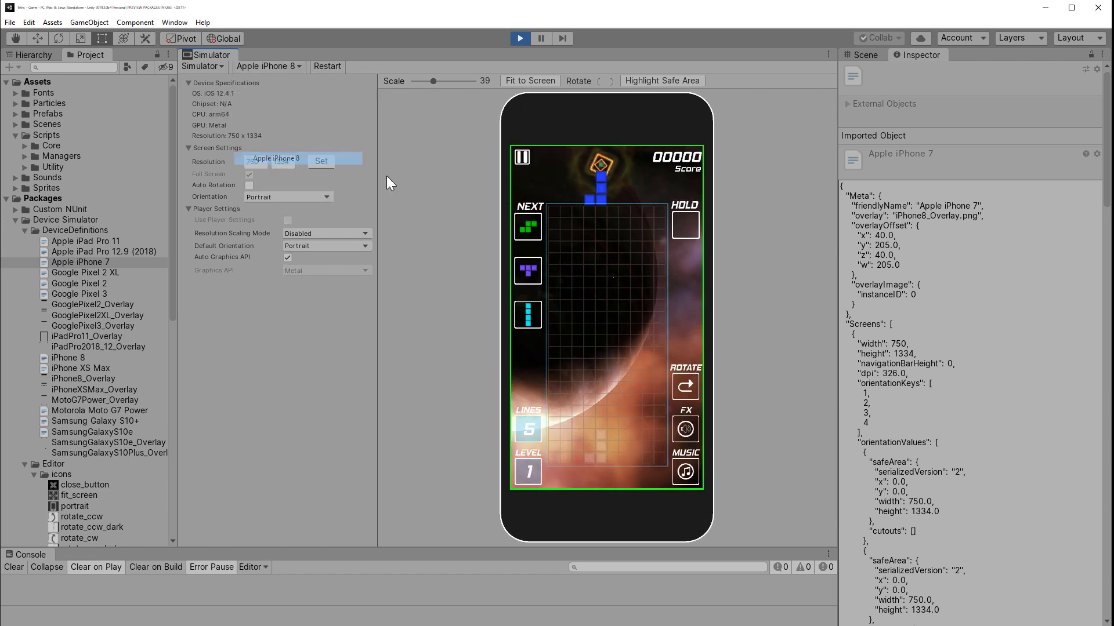
pyautogui.moveTo(601, 257)
pyautogui.mouseDown()
pyautogui.moveTo(604, 243)
pyautogui.moveTo(608, 253)
pyautogui.moveTo(569, 256)
pyautogui.moveTo(558, 347)
pyautogui.moveTo(601, 300)
pyautogui.moveTo(605, 277)
pyautogui.mouseUp()
pyautogui.moveTo(607, 325); pyautogui.dragTo(420, 297)
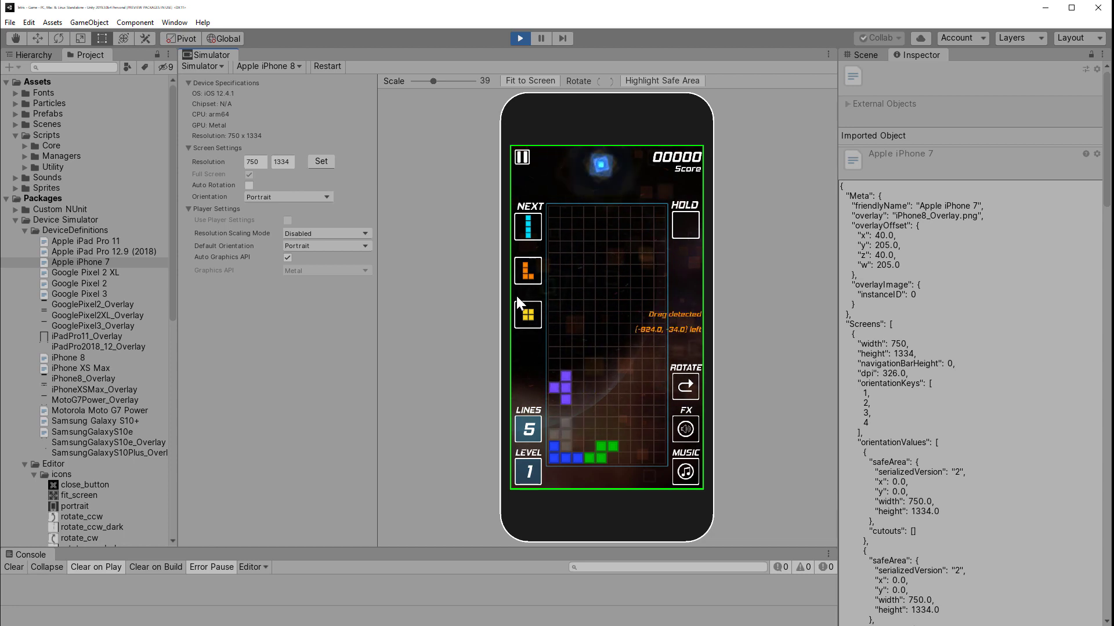
pyautogui.moveTo(576, 286); pyautogui.dragTo(581, 371)
pyautogui.moveTo(596, 308); pyautogui.dragTo(465, 295)
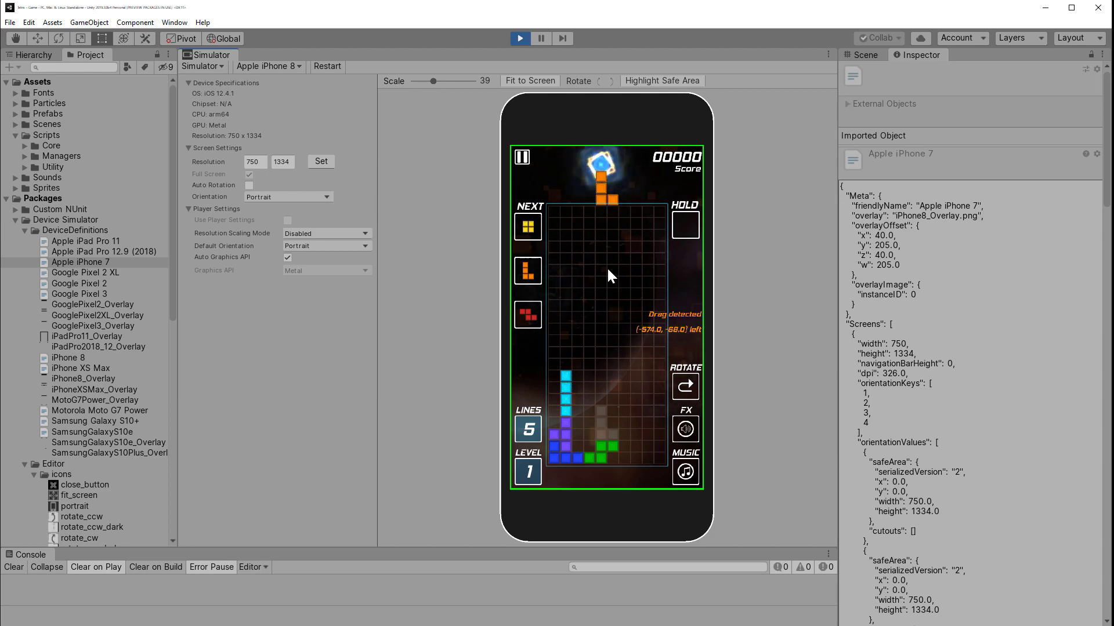
pyautogui.moveTo(631, 278); pyautogui.dragTo(596, 418)
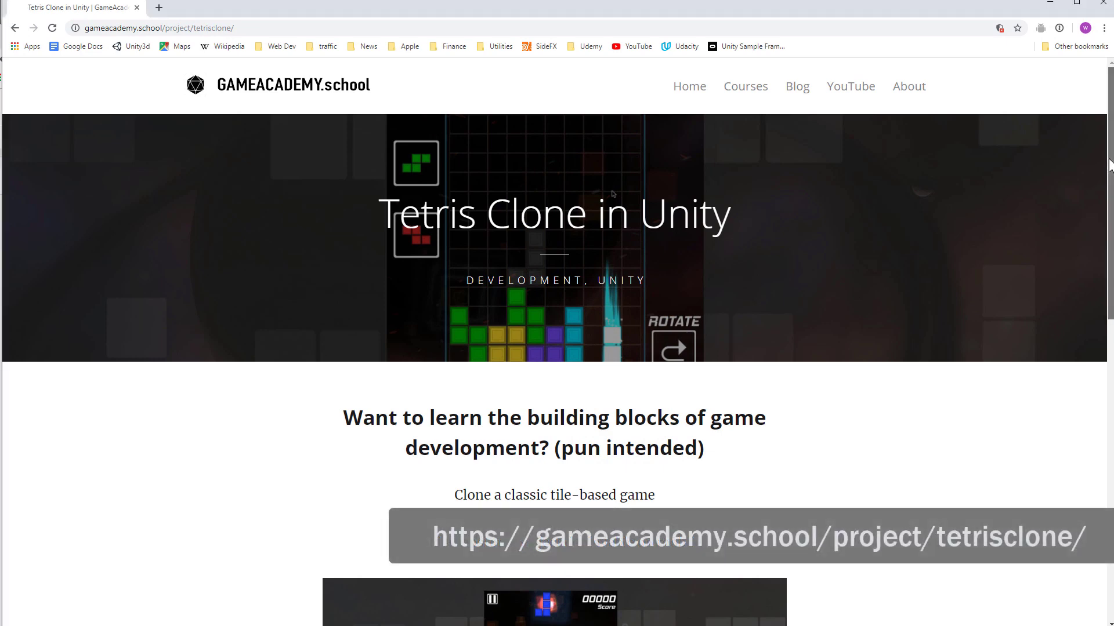
# Look through the Tetris Clone in Unity project page on gameacademy.school in the browser
pyautogui.moveTo(1109, 165); pyautogui.dragTo(1093, 354)
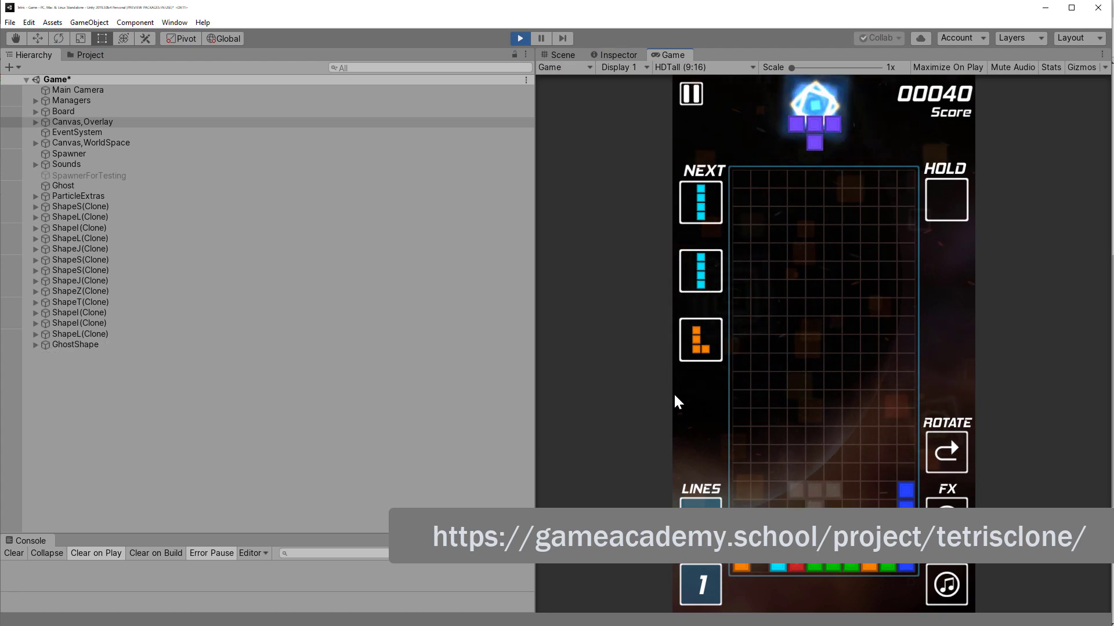
# In Unity's Game view, move the purple T piece two columns right and drop it onto the stack
pyautogui.press('Right')
pyautogui.press('Right')
pyautogui.press('Down')
pyautogui.press('Down')
pyautogui.press('Down')
pyautogui.press('Down')
pyautogui.press('Down')
pyautogui.press('Down')
pyautogui.press('Down')
pyautogui.press('Down')
pyautogui.press('Down')
pyautogui.press('Down')
pyautogui.press('Down')
pyautogui.press('Down')
pyautogui.press('Down')
# Steer the cyan I piece four columns to the board's left edge and drop it
pyautogui.press('Left')
pyautogui.press('Left')
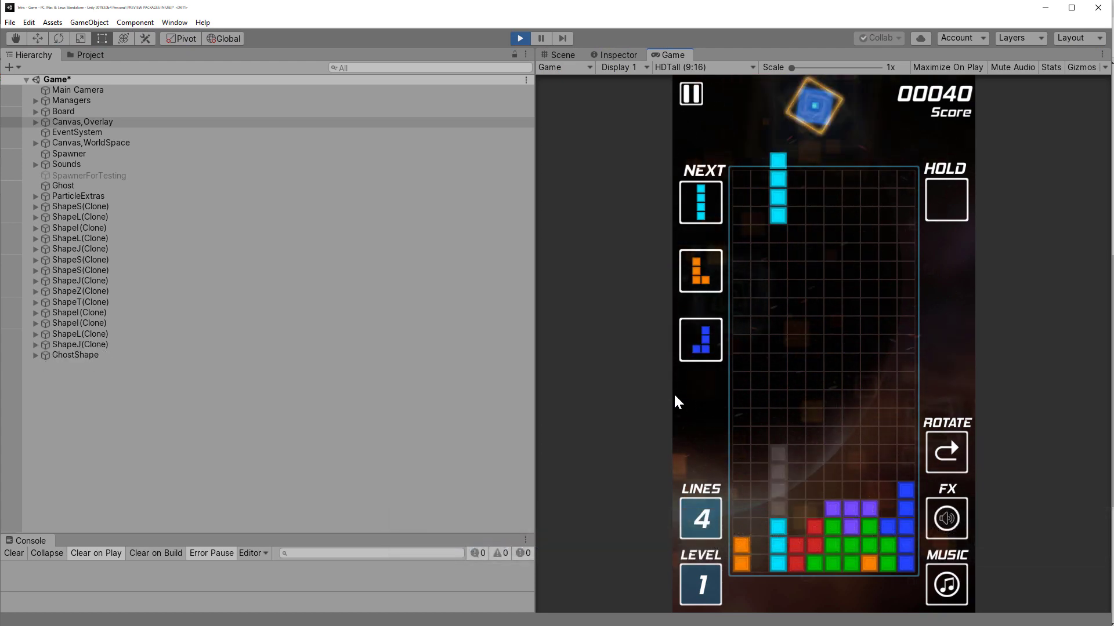
pyautogui.press('Left')
pyautogui.press('Left')
pyautogui.press('Down')
pyautogui.press('Down')
pyautogui.press('Down')
pyautogui.press('Down')
pyautogui.press('Down')
pyautogui.press('Down')
pyautogui.press('Down')
pyautogui.press('Down')
pyautogui.press('Down')
pyautogui.press('Down')
pyautogui.press('Down')
pyautogui.press('Down')
pyautogui.press('Down')
pyautogui.press('Down')
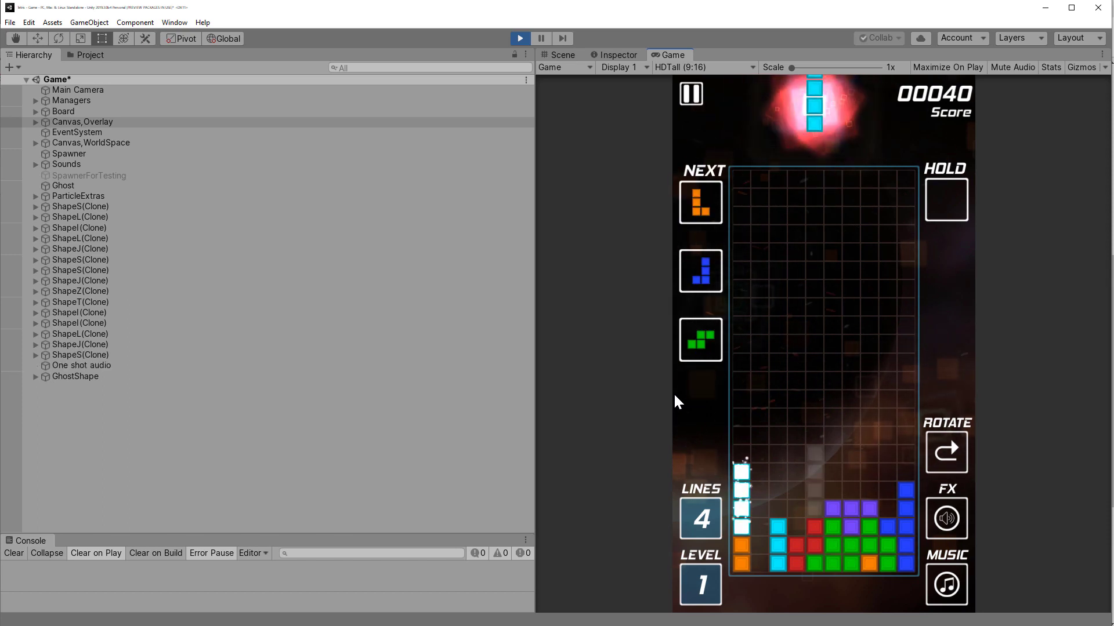
# Move the second cyan I piece three columns left into the gap beside the first and drop it
pyautogui.press('Left')
pyautogui.press('Left')
pyautogui.press('Left')
pyautogui.press('Down')
pyautogui.press('Down')
pyautogui.press('Down')
pyautogui.press('Down')
pyautogui.press('Down')
pyautogui.press('Down')
pyautogui.press('Down')
pyautogui.press('Down')
pyautogui.press('Down')
pyautogui.press('Down')
pyautogui.press('Down')
pyautogui.press('Down')
pyautogui.press('Down')
pyautogui.press('Down')
pyautogui.press('Down')
pyautogui.press('Down')
pyautogui.press('Down')
pyautogui.press('Down')
pyautogui.press('Down')
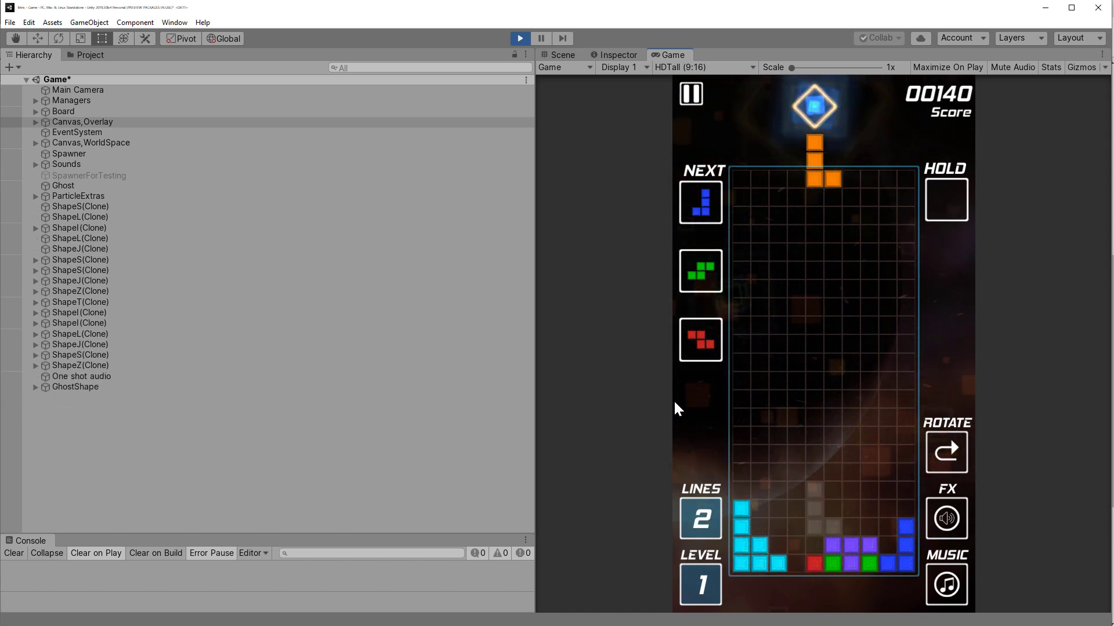